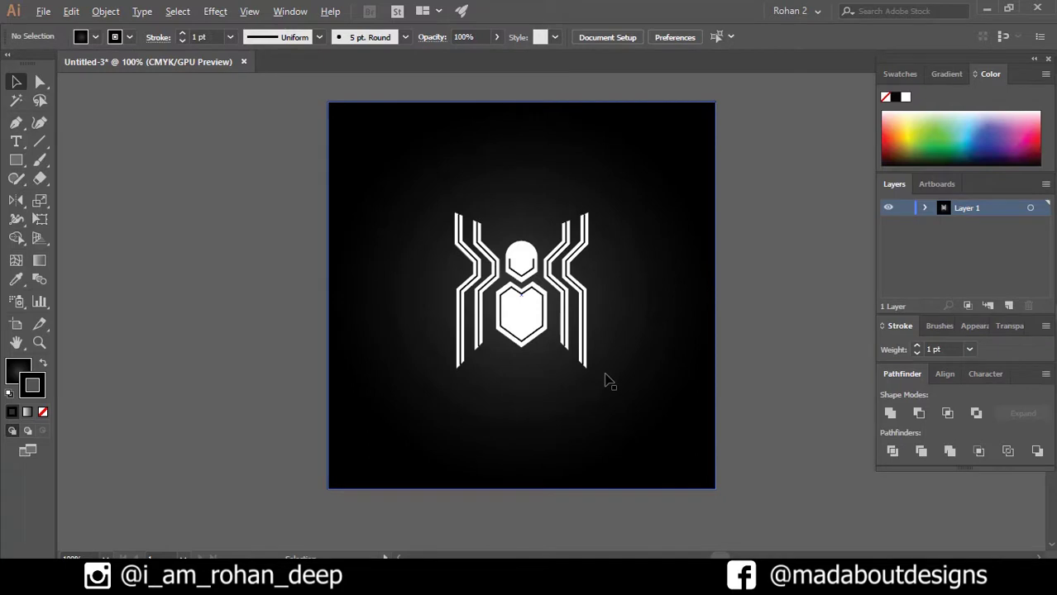
Create Untitled-5 at 500 × 500 pt CMYK with Raster Effects set to High (300 ppi).
{"action": "scroll", "coordinate": [610, 378], "scroll_direction": "up", "scroll_amount": 2}
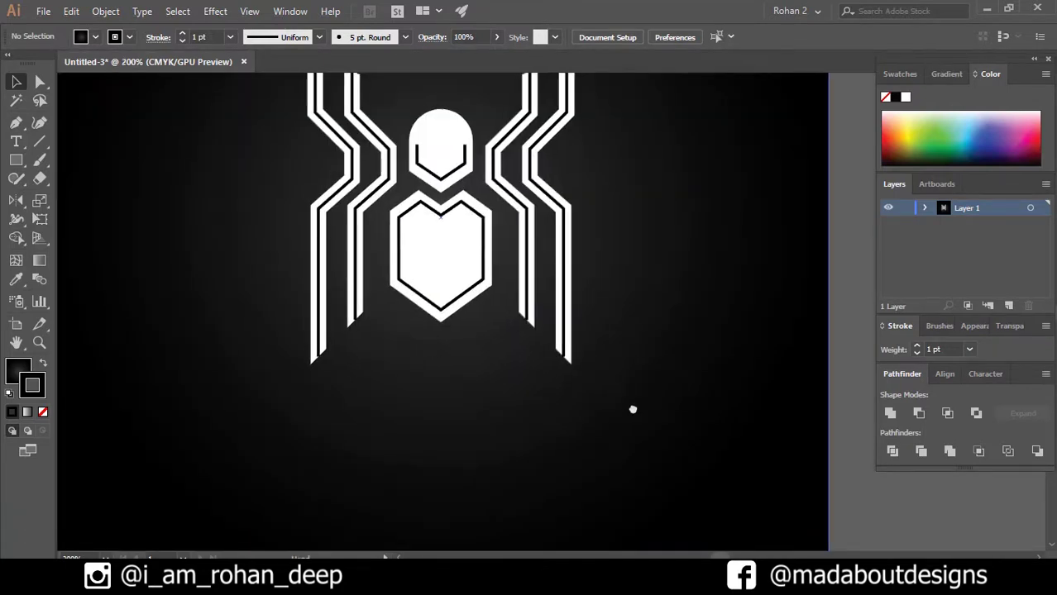
{"action": "left_click_drag", "start_coordinate": [632, 407], "coordinate": [650, 468]}
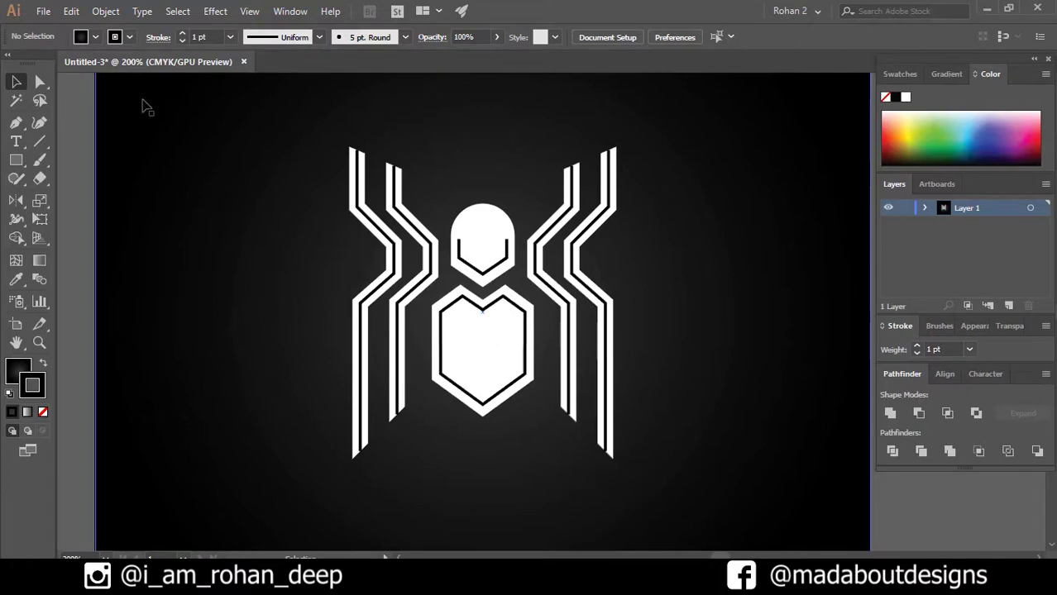
{"action": "left_click", "coordinate": [43, 10]}
{"action": "left_click", "coordinate": [73, 30]}
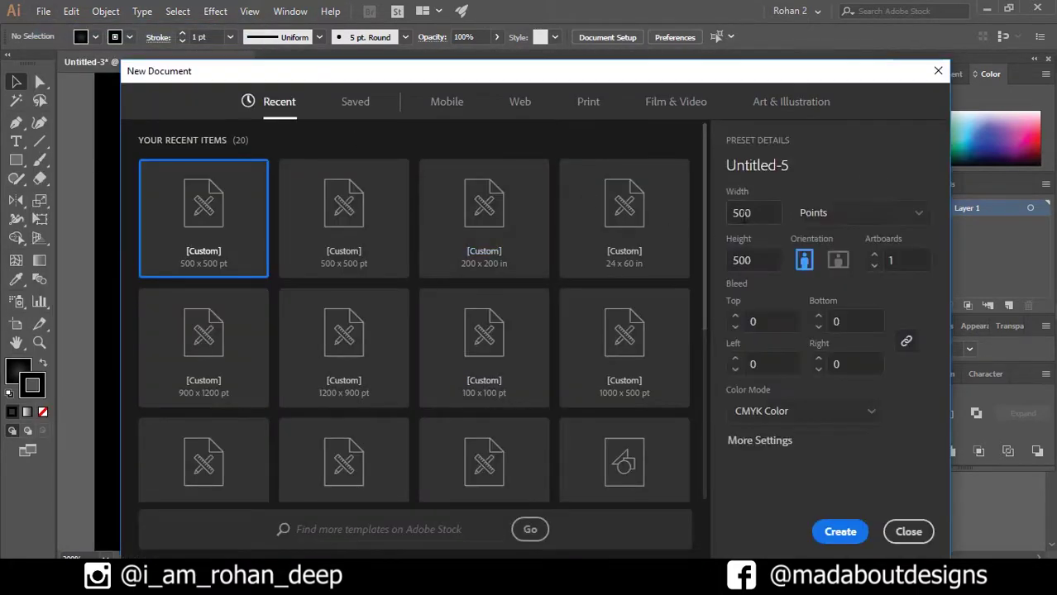
{"action": "left_click", "coordinate": [759, 441]}
{"action": "left_click", "coordinate": [496, 377]}
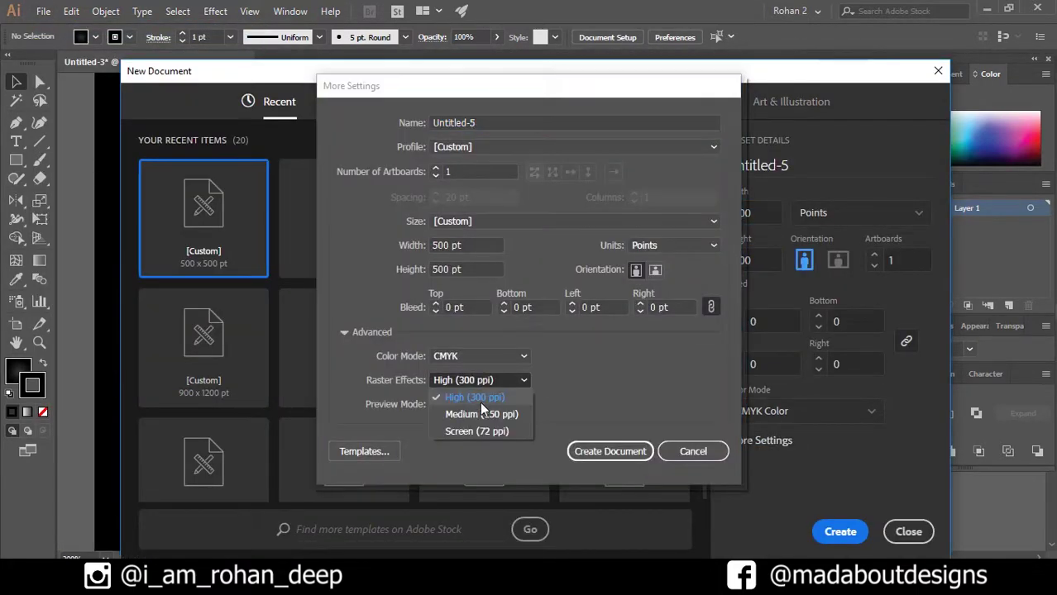
{"action": "left_click", "coordinate": [484, 398]}
{"action": "left_click", "coordinate": [618, 451]}
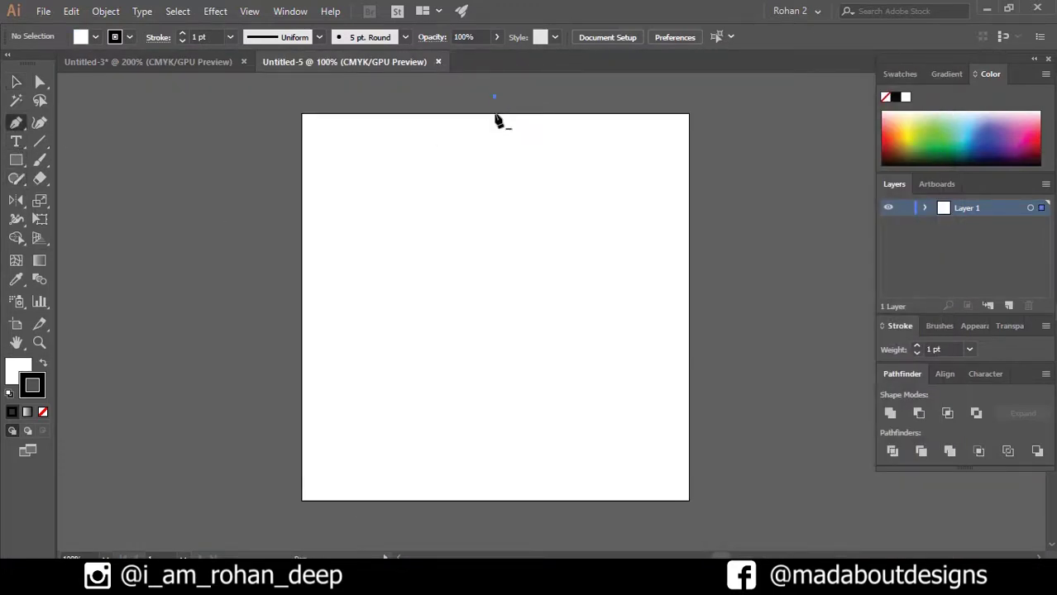
Draw a vertical centre line through the artboard and a circle centred on it.
{"action": "left_click", "coordinate": [494, 97]}
{"action": "left_click", "coordinate": [494, 519], "text": "shift"}
{"action": "left_click", "coordinate": [262, 382], "text": "ctrl"}
{"action": "key", "text": "l"}
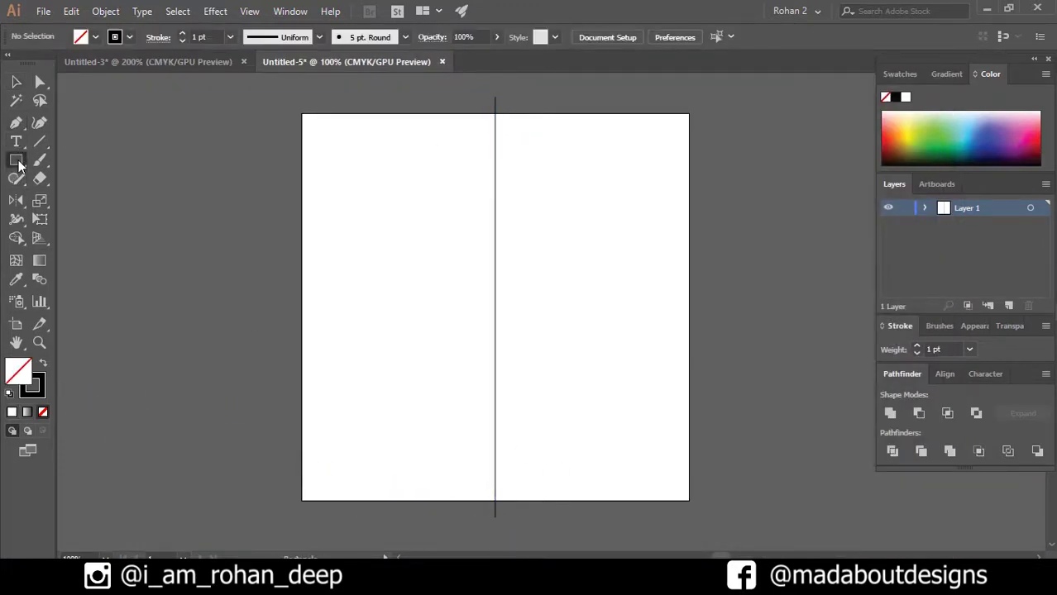
{"action": "left_click_drag", "start_coordinate": [495, 210], "coordinate": [508, 250]}
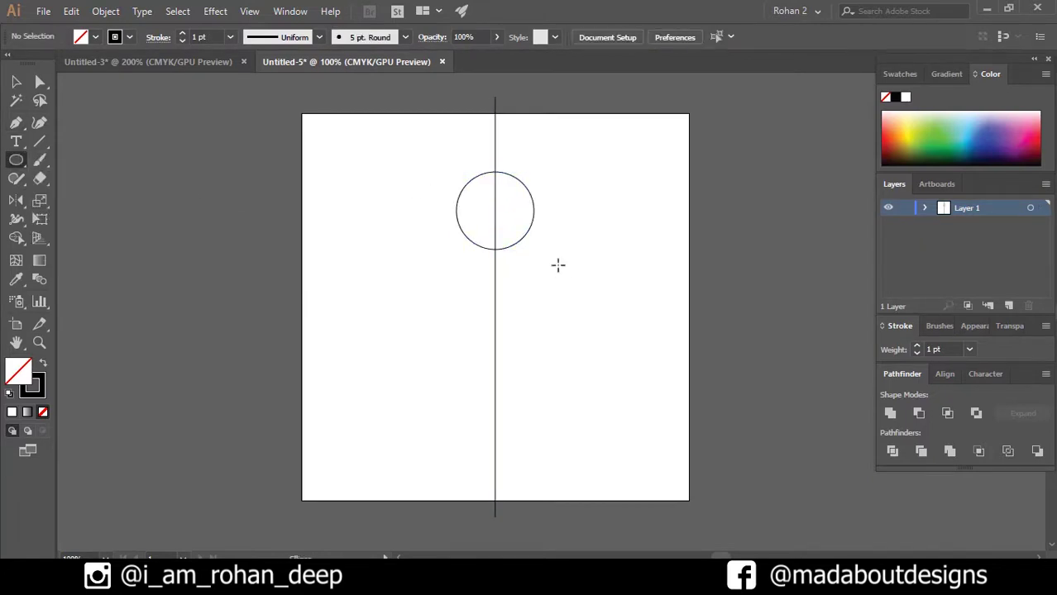
Draw an angled leg path from the circle's right edge to the centre line and duplicate it parallel.
{"action": "key", "text": "p"}
{"action": "left_click", "coordinate": [533, 210]}
{"action": "left_click", "coordinate": [534, 262]}
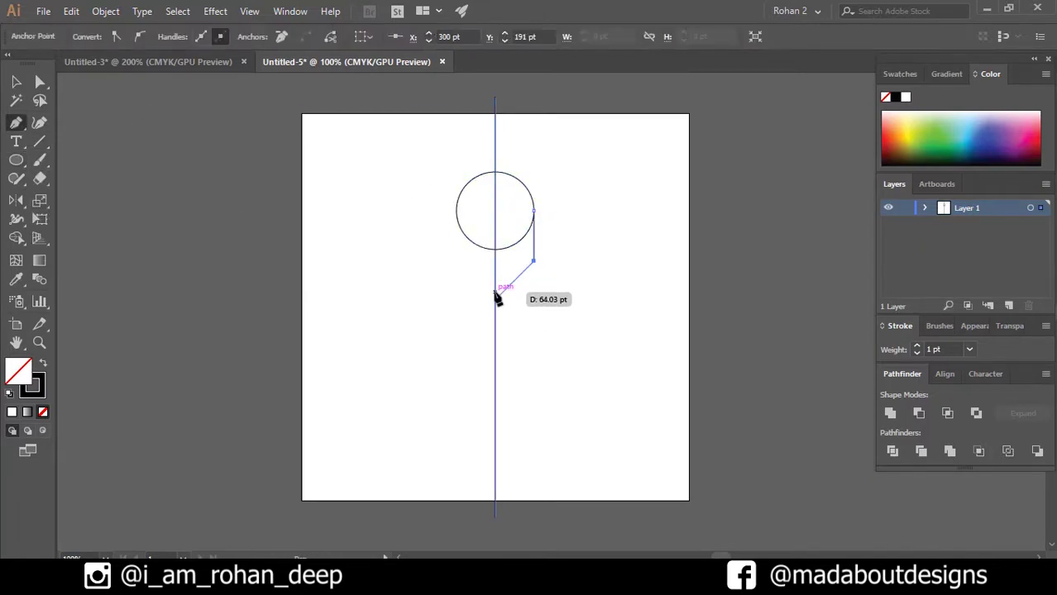
{"action": "left_click", "coordinate": [497, 299]}
{"action": "left_click", "coordinate": [559, 293], "text": "ctrl"}
{"action": "key", "text": "ctrl+equal"}
{"action": "key", "text": "v"}
{"action": "left_click_drag", "start_coordinate": [527, 341], "coordinate": [488, 338]}
Lower the inner leg copy's top anchor and snap its loose end onto the centre line.
{"action": "key", "text": "ctrl+equal"}
{"action": "key", "text": "ctrl+equal"}
{"action": "key", "text": "a"}
{"action": "left_click_drag", "start_coordinate": [496, 124], "coordinate": [497, 160]}
{"action": "left_click", "coordinate": [302, 443]}
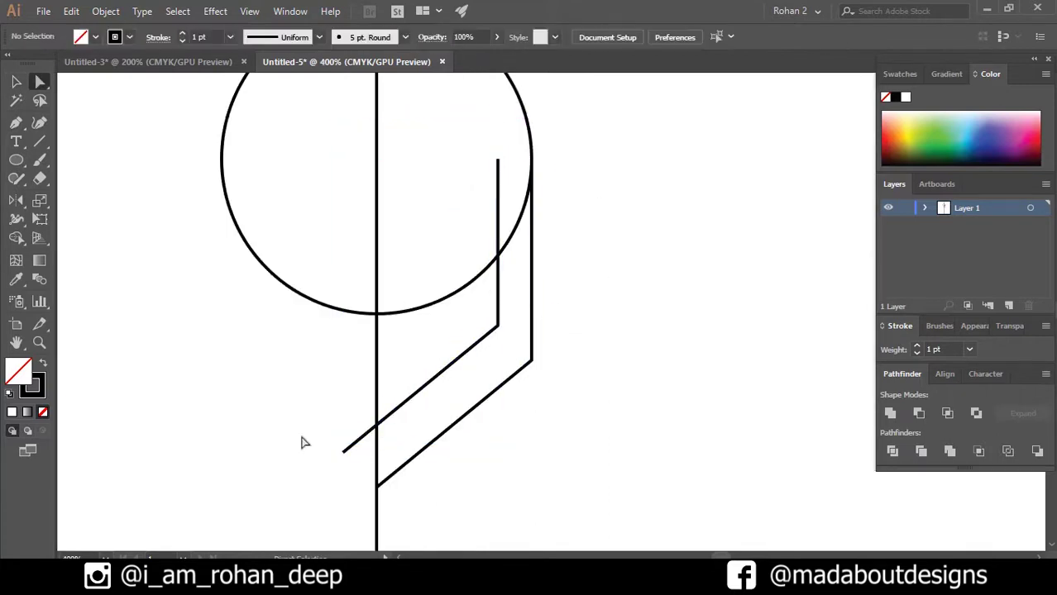
{"action": "left_click_drag", "start_coordinate": [343, 451], "coordinate": [377, 441]}
Move the inner leg path's bottom anchor onto the vertical centre line.
{"action": "key", "text": "ctrl+minus"}
{"action": "key", "text": "ctrl+equal"}
{"action": "key", "text": "v"}
{"action": "left_click", "coordinate": [493, 366]}
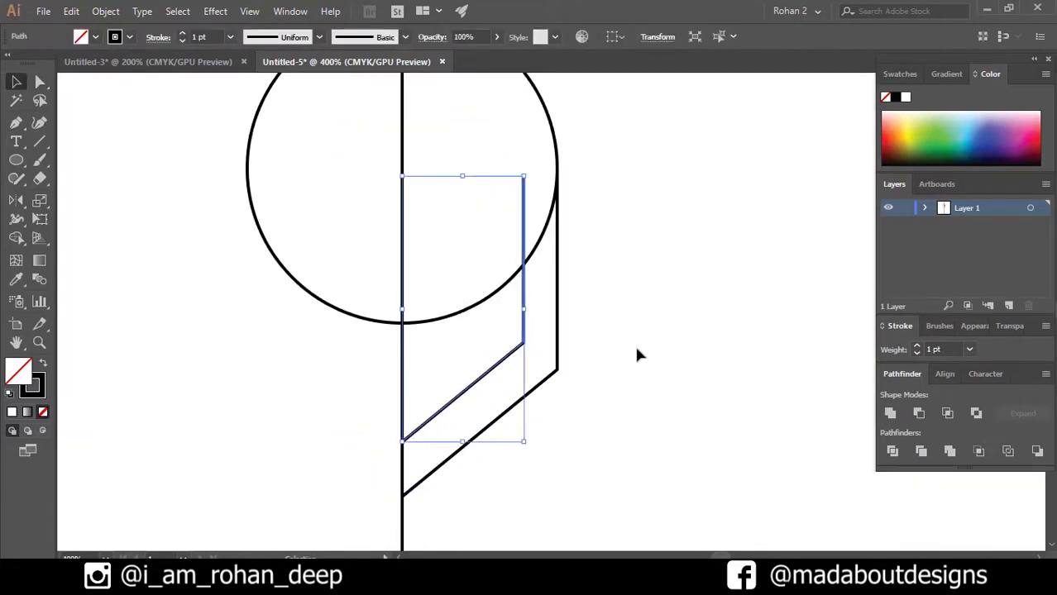
{"action": "key", "text": "ctrl+minus"}
{"action": "key", "text": "a"}
{"action": "left_click", "coordinate": [639, 359]}
{"action": "mouse_move", "coordinate": [436, 381]}
{"action": "left_mouse_down"}
{"action": "mouse_move", "coordinate": [437, 370]}
{"action": "mouse_move", "coordinate": [436, 382]}
{"action": "left_mouse_up"}
{"action": "left_click", "coordinate": [605, 395]}
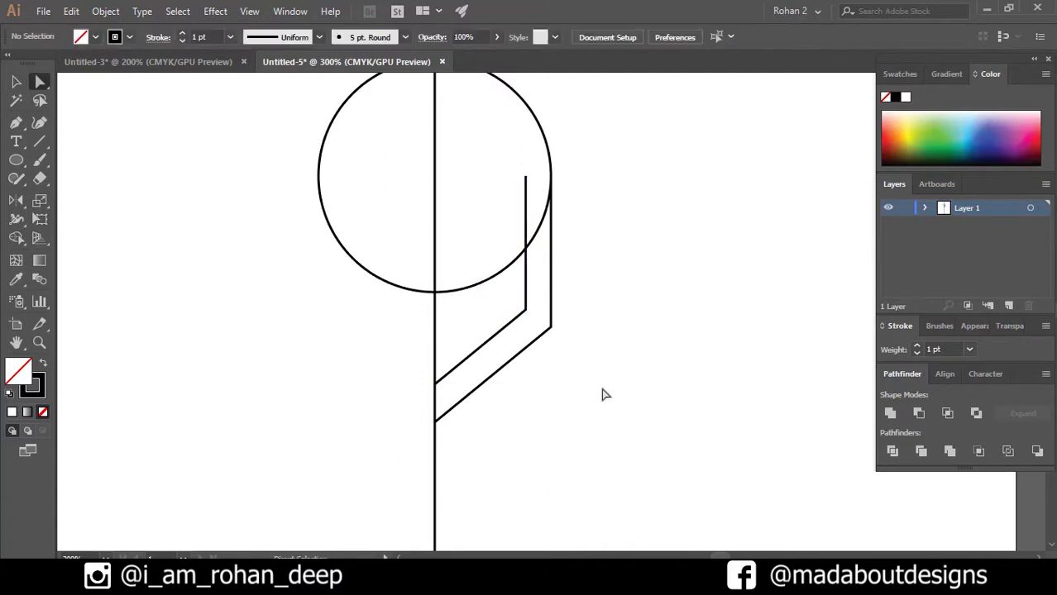
{"action": "key", "text": "ctrl+minus"}
Draw a hexagon centred on the vertical line below the circle.
{"action": "left_click_drag", "start_coordinate": [16, 161], "coordinate": [106, 217]}
{"action": "key", "text": "ctrl+minus"}
{"action": "left_click_drag", "start_coordinate": [435, 329], "coordinate": [484, 252]}
Rotate the hexagon so a point faces up and expand it.
{"action": "key", "text": "v"}
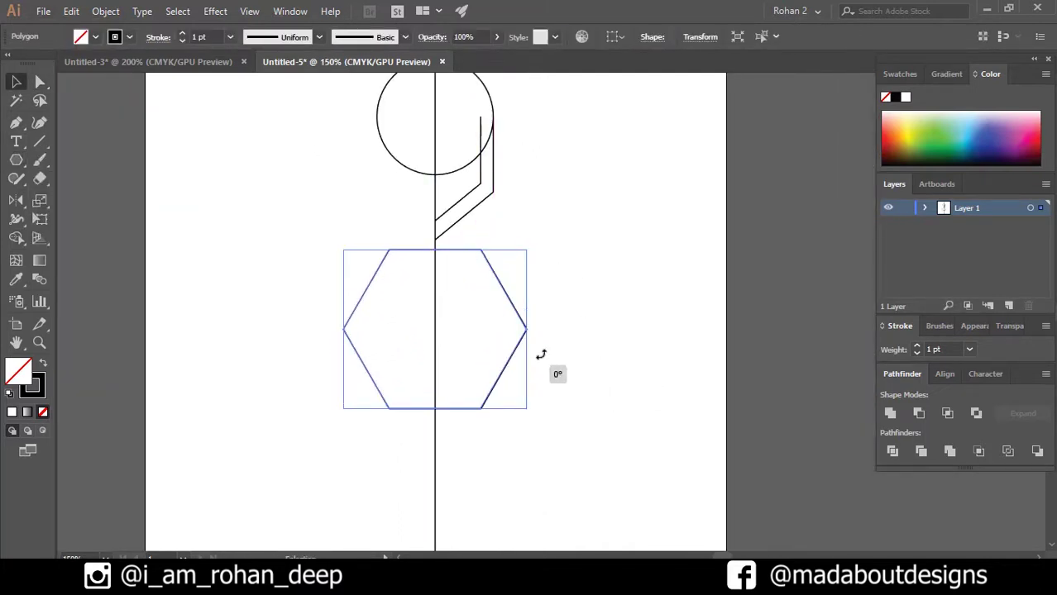
{"action": "left_click_drag", "start_coordinate": [541, 354], "coordinate": [521, 343]}
{"action": "left_click", "coordinate": [105, 11]}
{"action": "left_click", "coordinate": [219, 188]}
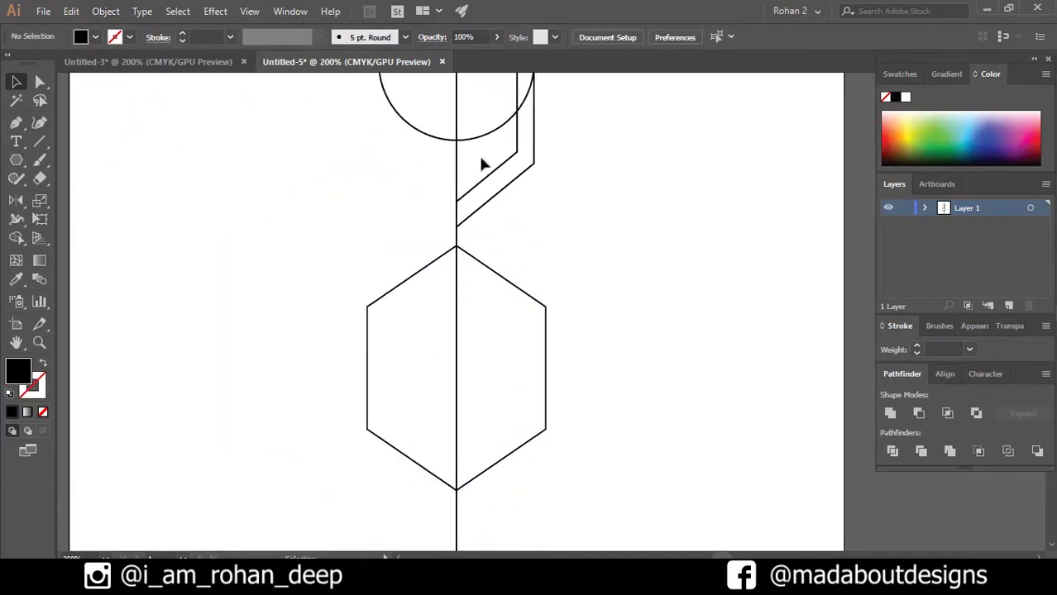
Scale a smaller hexagon copy inside and set spare leg and hexagon copies aside to the right.
{"action": "left_click_drag", "start_coordinate": [483, 165], "coordinate": [789, 169]}
{"action": "left_click_drag", "start_coordinate": [630, 442], "coordinate": [502, 339]}
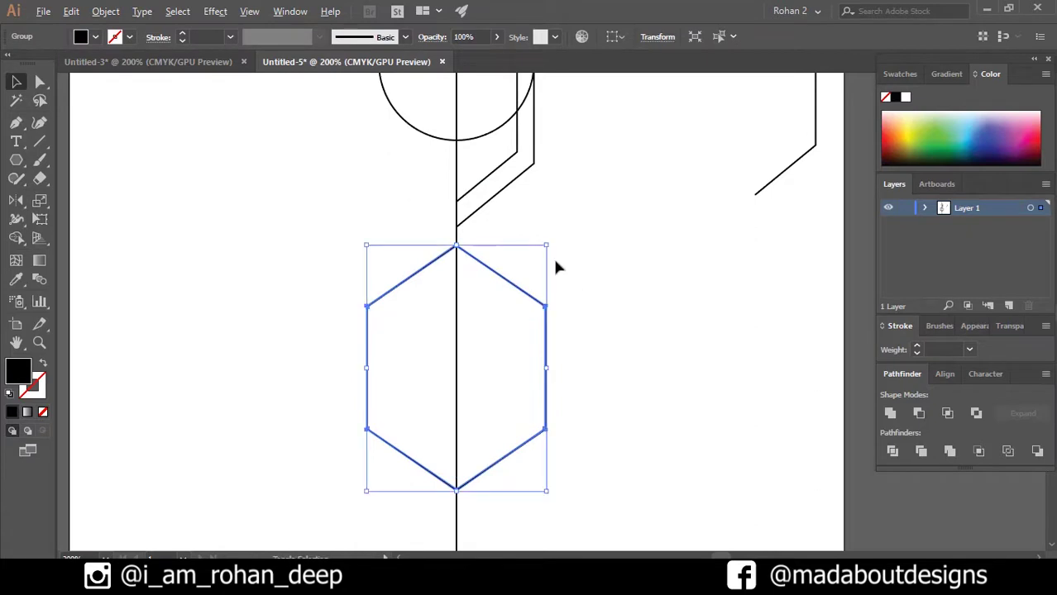
{"action": "left_click_drag", "start_coordinate": [549, 245], "coordinate": [530, 269]}
{"action": "left_click", "coordinate": [531, 359]}
{"action": "left_click_drag", "start_coordinate": [528, 358], "coordinate": [857, 358]}
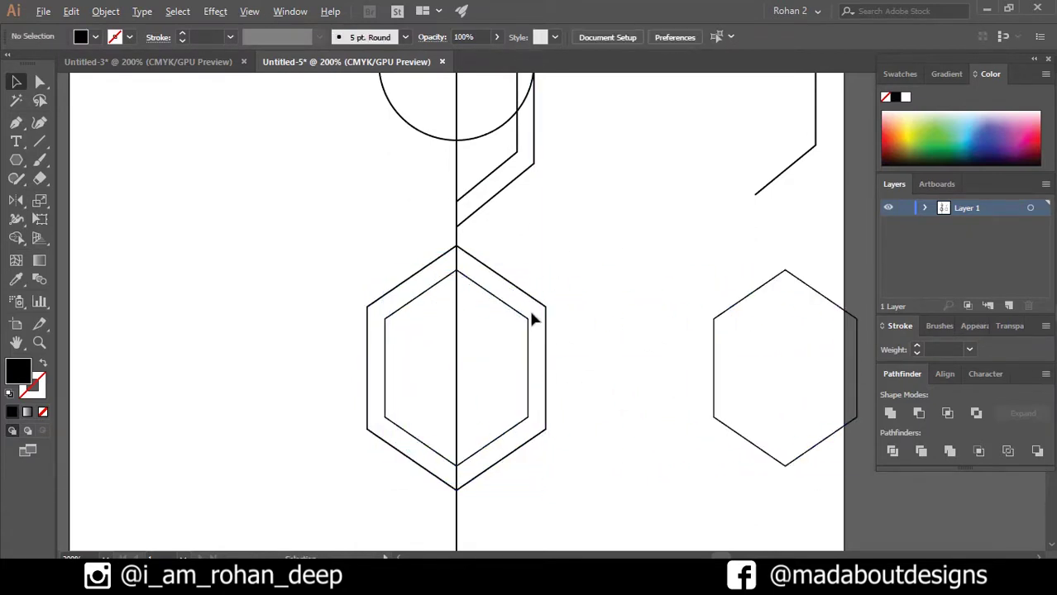
Duplicate the inner diagonal lower on the hexagon and merge the right-hand strip with Shape Builder.
{"action": "scroll", "coordinate": [532, 318], "scroll_direction": "up", "scroll_amount": 1}
{"action": "left_click_drag", "start_coordinate": [448, 121], "coordinate": [448, 277]}
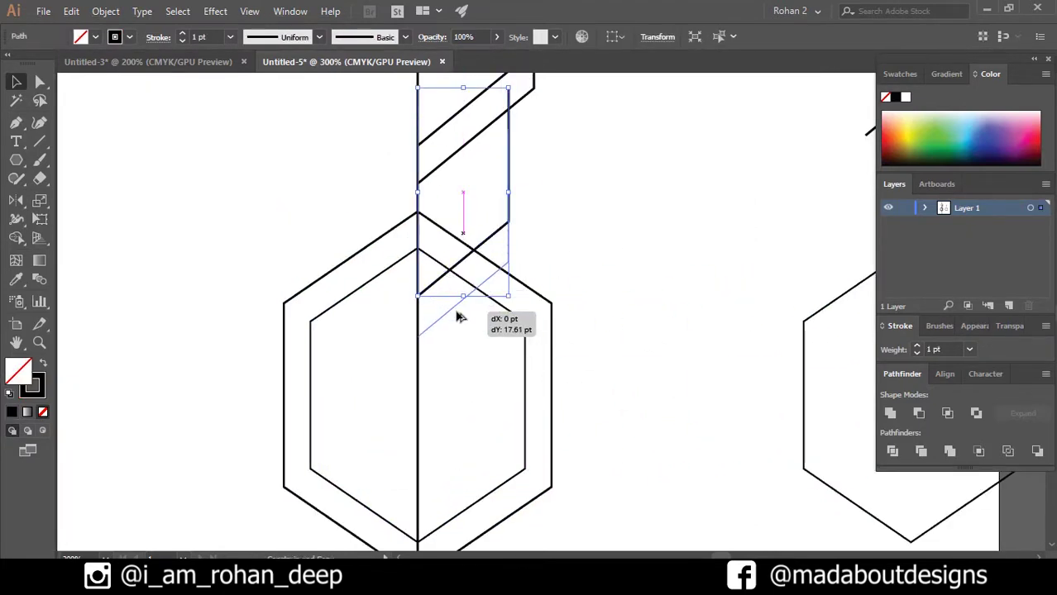
{"action": "left_click_drag", "start_coordinate": [459, 318], "coordinate": [460, 318]}
{"action": "scroll", "coordinate": [472, 302], "scroll_direction": "up", "scroll_amount": 1}
{"action": "scroll", "coordinate": [644, 249], "scroll_direction": "down", "scroll_amount": 1}
{"action": "key", "text": "ctrl+a"}
{"action": "key", "text": "shift+m"}
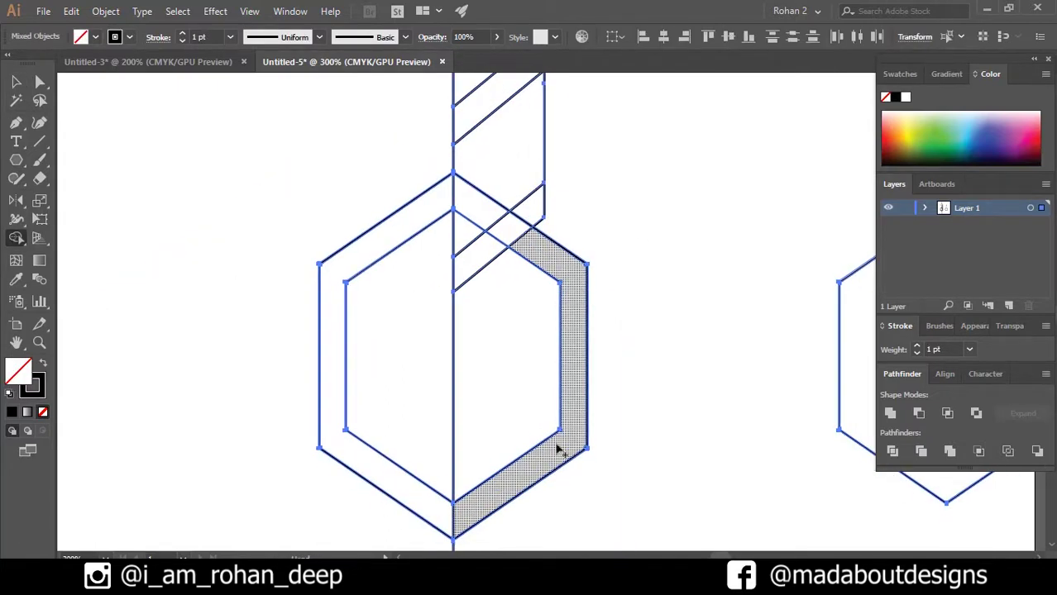
{"action": "left_click", "coordinate": [496, 249]}
Change the outer hexagon's fill and stroke.
{"action": "key", "text": "ctrl+shift+a"}
{"action": "key", "text": "v"}
{"action": "left_click", "coordinate": [455, 283]}
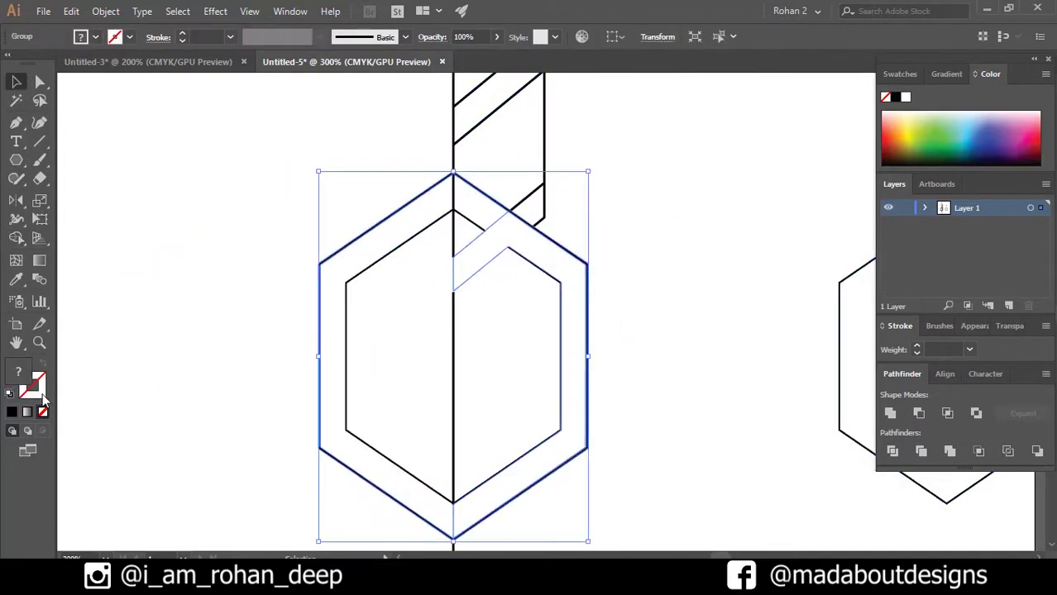
{"action": "left_click", "coordinate": [19, 414]}
{"action": "left_click", "coordinate": [235, 303]}
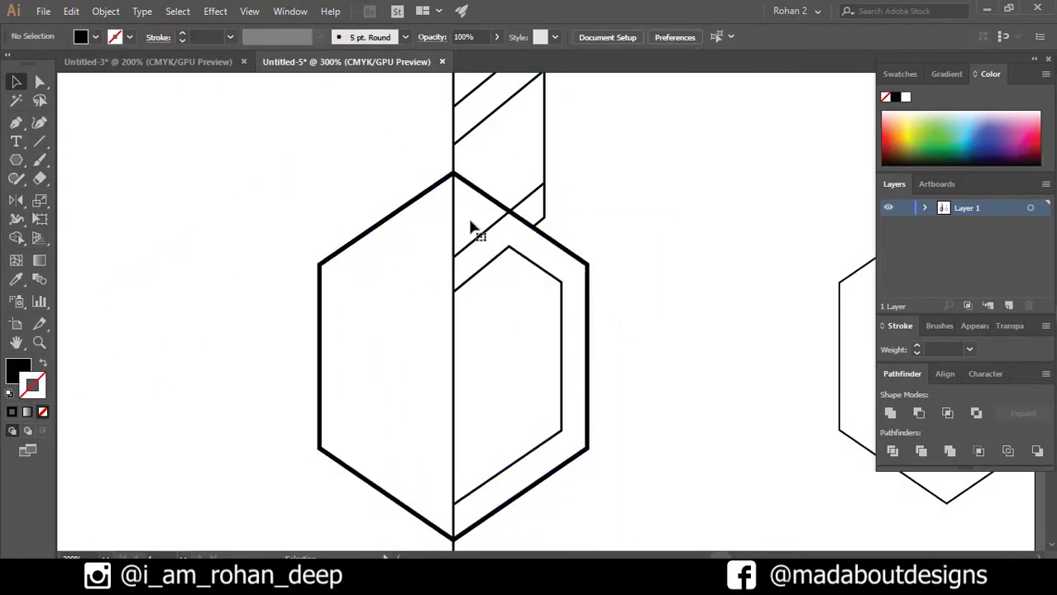
{"action": "left_click", "coordinate": [426, 194]}
{"action": "left_click", "coordinate": [361, 188]}
Delete the hexagon's left region and a small triangle with Shape Builder.
{"action": "key", "text": "ctrl+a"}
{"action": "key", "text": "shift+m"}
{"action": "left_click", "coordinate": [399, 304], "text": "alt"}
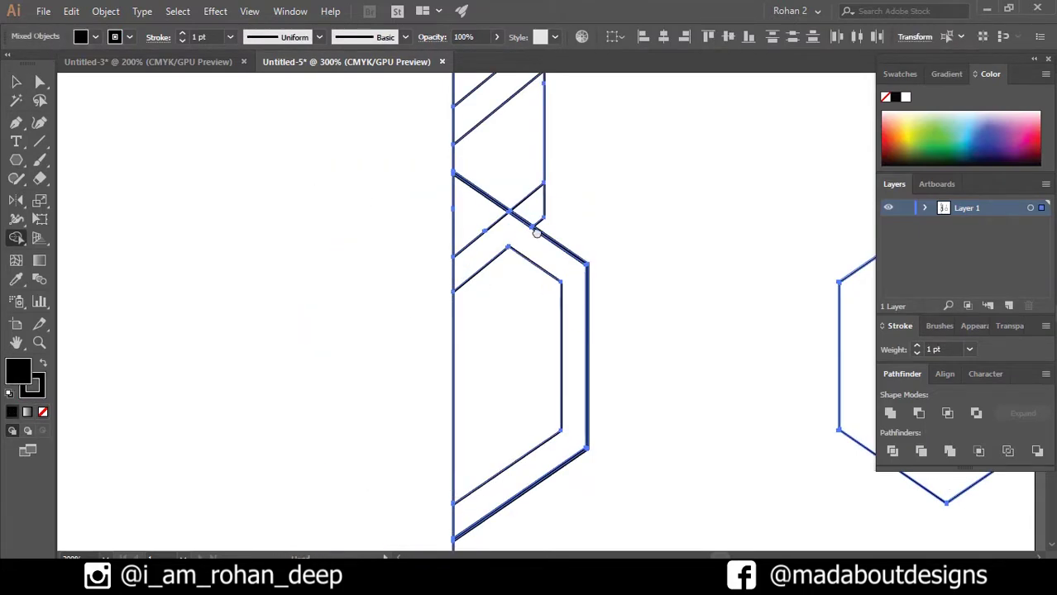
{"action": "scroll", "coordinate": [496, 315], "scroll_direction": "up", "scroll_amount": 3}
{"action": "left_click", "coordinate": [434, 369], "text": "alt"}
{"action": "scroll", "coordinate": [606, 369], "scroll_direction": "up", "scroll_amount": 3}
{"action": "mouse_move", "coordinate": [496, 397]}
{"action": "left_mouse_down"}
{"action": "mouse_move", "coordinate": [538, 349]}
{"action": "mouse_move", "coordinate": [554, 229]}
{"action": "mouse_move", "coordinate": [546, 215]}
{"action": "left_mouse_up"}
Delete the small stray path and merge the right-hand regions into one shape.
{"action": "key", "text": "ctrl+shift+a"}
{"action": "key", "text": "v"}
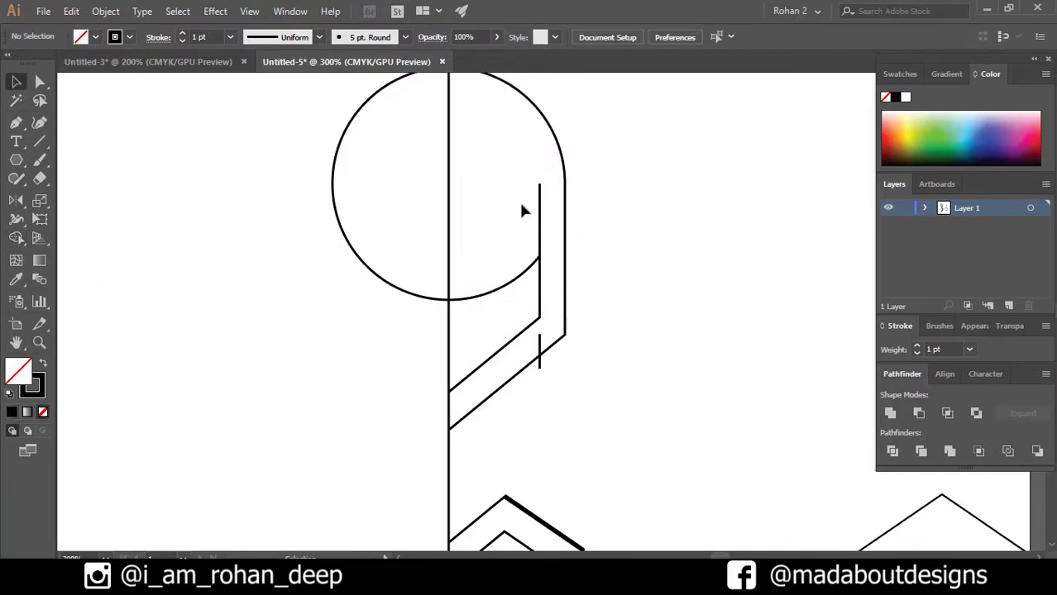
{"action": "key", "text": "Delete"}
{"action": "key", "text": "ctrl+a"}
{"action": "key", "text": "shift+m"}
{"action": "mouse_move", "coordinate": [508, 314]}
{"action": "left_mouse_down"}
{"action": "mouse_move", "coordinate": [512, 338]}
{"action": "mouse_move", "coordinate": [521, 330]}
{"action": "left_mouse_up"}
Move the L-shaped path left inside the merged shape.
{"action": "key", "text": "ctrl+minus"}
{"action": "key", "text": "ctrl+minus"}
{"action": "key", "text": "ctrl+shift+a"}
{"action": "key", "text": "v"}
{"action": "left_click_drag", "start_coordinate": [759, 307], "coordinate": [531, 279]}
Lower the top anchor of the inner vertical line.
{"action": "key", "text": "ctrl+shift+a"}
{"action": "scroll", "coordinate": [583, 241], "scroll_direction": "up", "scroll_amount": 3}
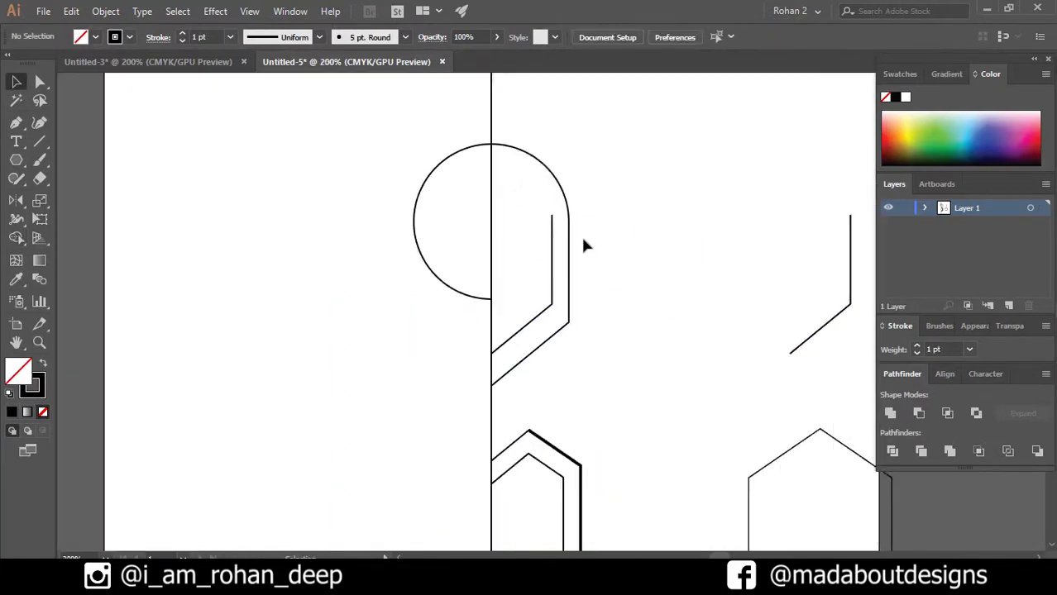
{"action": "key", "text": "a"}
{"action": "left_click_drag", "start_coordinate": [533, 191], "coordinate": [533, 204]}
{"action": "key", "text": "ctrl+shift+a"}
{"action": "left_click_drag", "start_coordinate": [501, 408], "coordinate": [501, 411]}
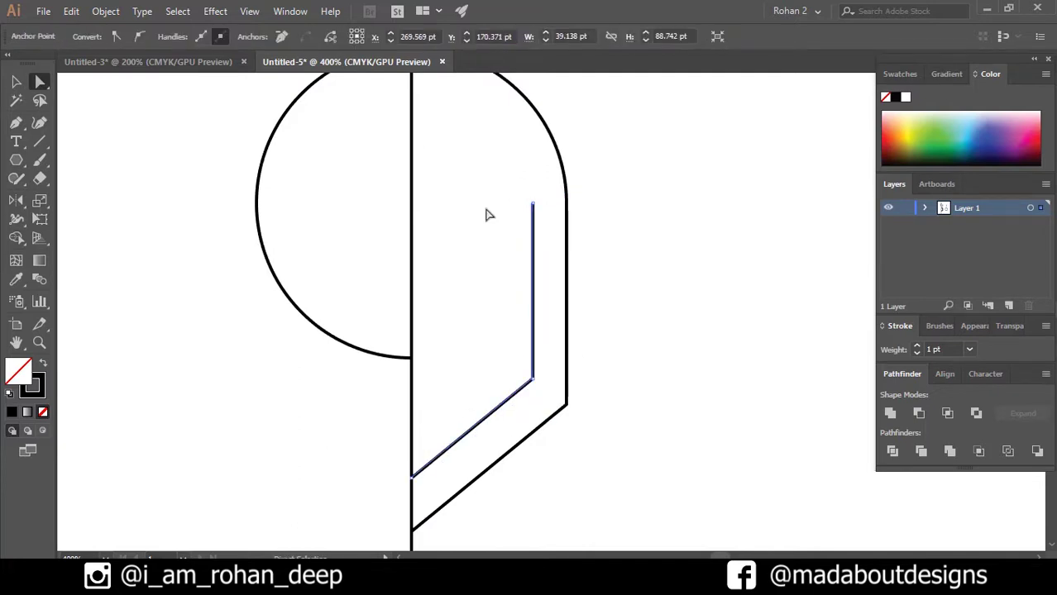
{"action": "key", "text": "ctrl+shift+a"}
{"action": "key", "text": "ctrl+minus"}
{"action": "key", "text": "ctrl+minus"}
{"action": "key", "text": "ctrl+minus"}
{"action": "scroll", "coordinate": [543, 213], "scroll_direction": "up", "scroll_amount": 4}
Shift the inner hexagon outline to the left of the centre line.
{"action": "key", "text": "v"}
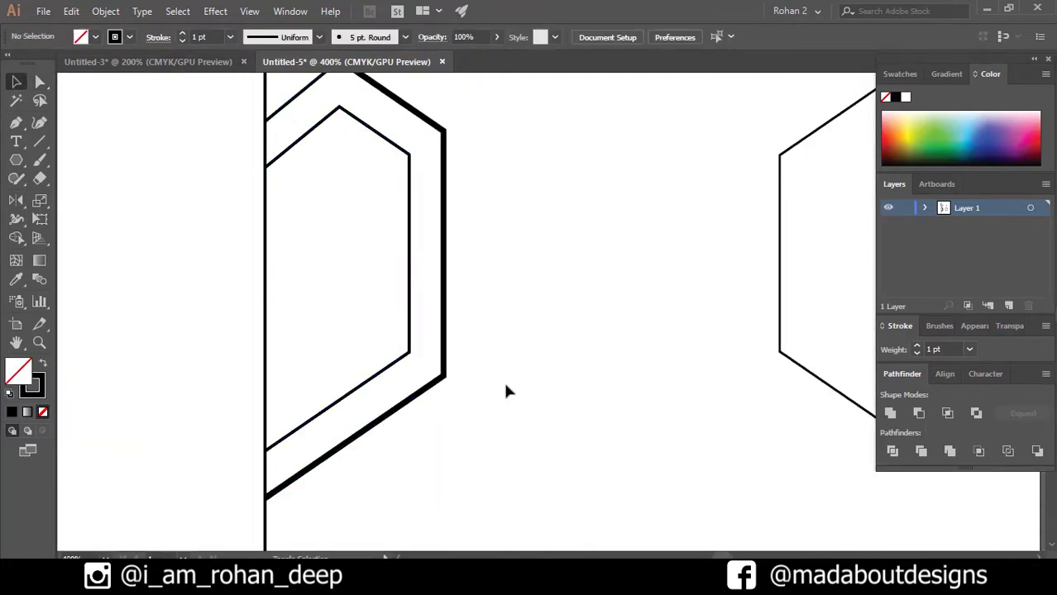
{"action": "key", "text": "ctrl+a"}
{"action": "key", "text": "shift+m"}
{"action": "scroll", "coordinate": [454, 351], "scroll_direction": "up", "scroll_amount": 3}
{"action": "scroll", "coordinate": [453, 351], "scroll_direction": "down", "scroll_amount": 5}
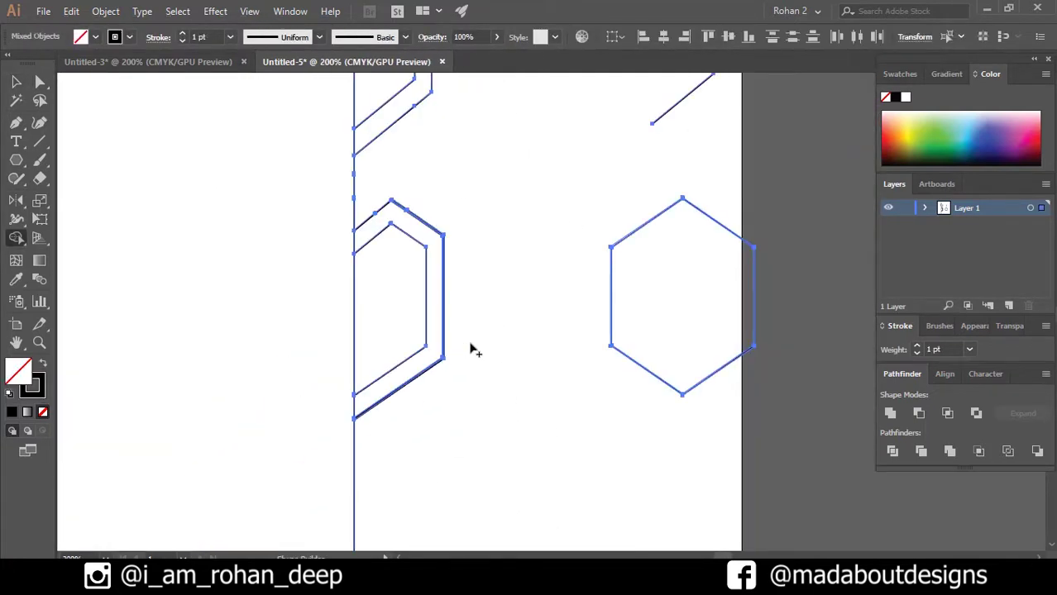
{"action": "key", "text": "v"}
{"action": "mouse_move", "coordinate": [430, 285]}
{"action": "left_mouse_down"}
{"action": "mouse_move", "coordinate": [377, 283]}
{"action": "mouse_move", "coordinate": [438, 286]}
{"action": "left_mouse_up"}
{"action": "left_click_drag", "start_coordinate": [381, 245], "coordinate": [251, 244]}
{"action": "left_click", "coordinate": [394, 294]}
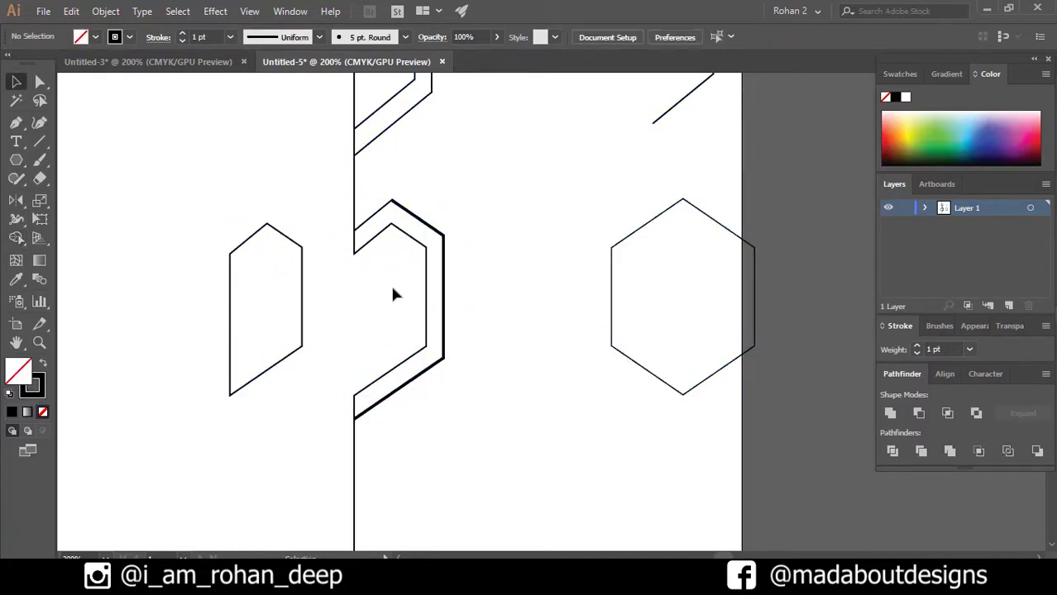
Merge the outline regions with Shape Builder and check the outer outline selection.
{"action": "key", "text": "ctrl+a"}
{"action": "key", "text": "shift+m"}
{"action": "left_click", "coordinate": [448, 265]}
{"action": "key", "text": "v"}
{"action": "scroll", "coordinate": [457, 248], "scroll_direction": "up", "scroll_amount": 3}
{"action": "left_click", "coordinate": [368, 291]}
{"action": "left_click", "coordinate": [369, 289]}
{"action": "left_click", "coordinate": [418, 232]}
{"action": "left_click", "coordinate": [461, 181]}
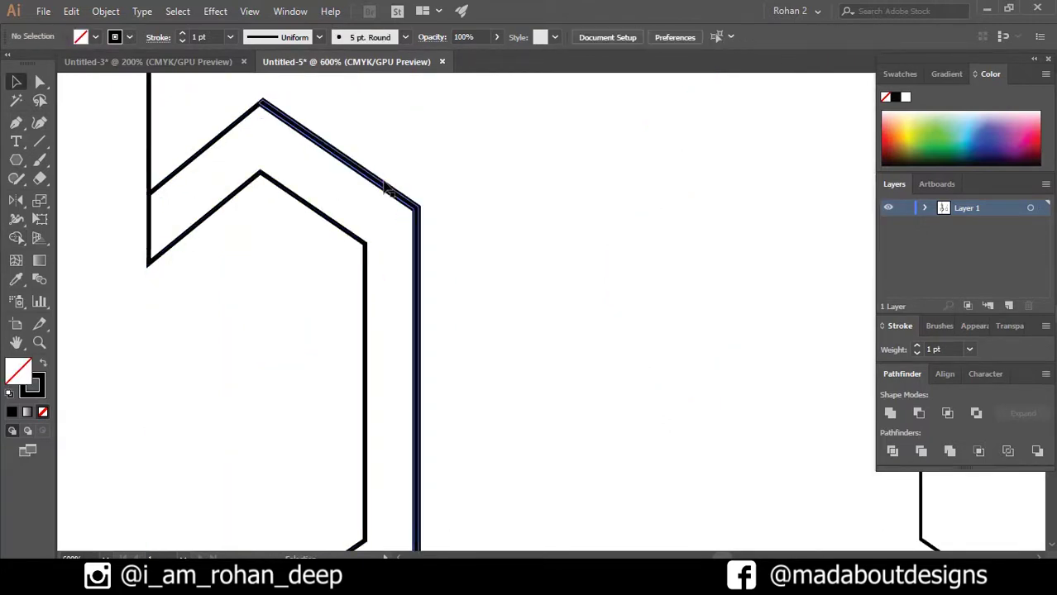
{"action": "left_click", "coordinate": [377, 180]}
{"action": "left_click", "coordinate": [443, 186]}
Move the left pentagon outline toward the centre line.
{"action": "scroll", "coordinate": [401, 165], "scroll_direction": "down", "scroll_amount": 3}
{"action": "scroll", "coordinate": [456, 224], "scroll_direction": "up", "scroll_amount": 4}
{"action": "scroll", "coordinate": [463, 223], "scroll_direction": "down", "scroll_amount": 4}
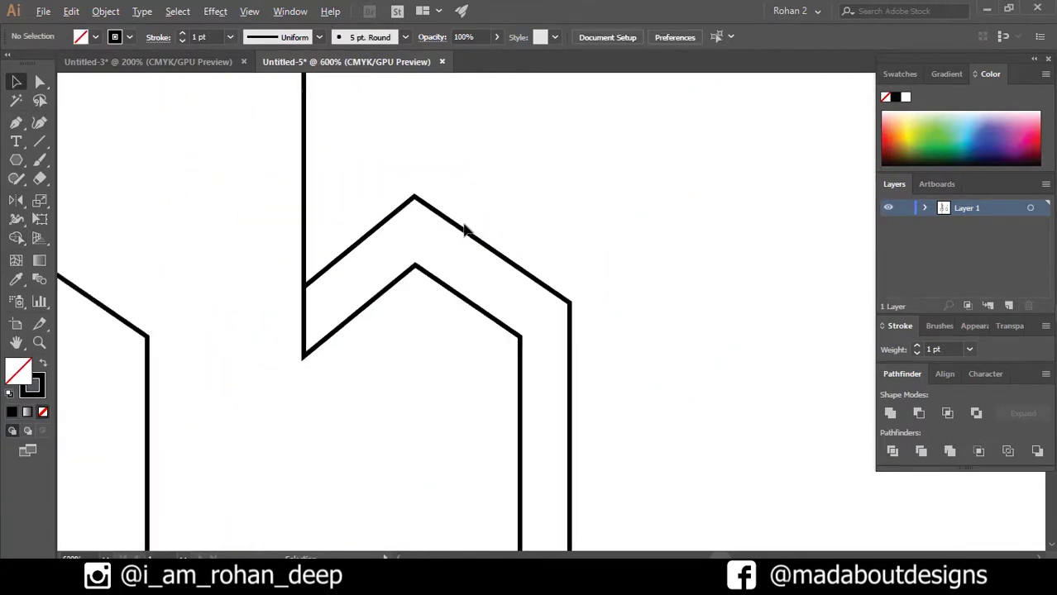
{"action": "scroll", "coordinate": [463, 248], "scroll_direction": "down", "scroll_amount": 2}
{"action": "left_click_drag", "start_coordinate": [360, 306], "coordinate": [493, 305]}
Reflect a copy of the double outline to the left across the centre axis.
{"action": "left_click", "coordinate": [426, 349]}
{"action": "left_click", "coordinate": [465, 302]}
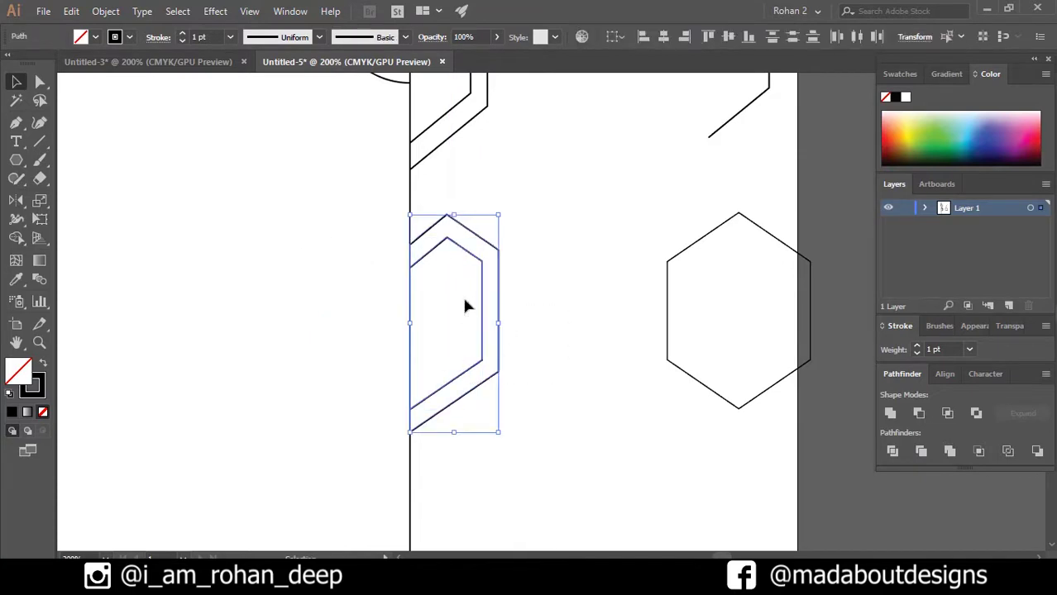
{"action": "key", "text": "o"}
{"action": "left_click_drag", "start_coordinate": [407, 243], "coordinate": [378, 260]}
{"action": "key", "text": "v"}
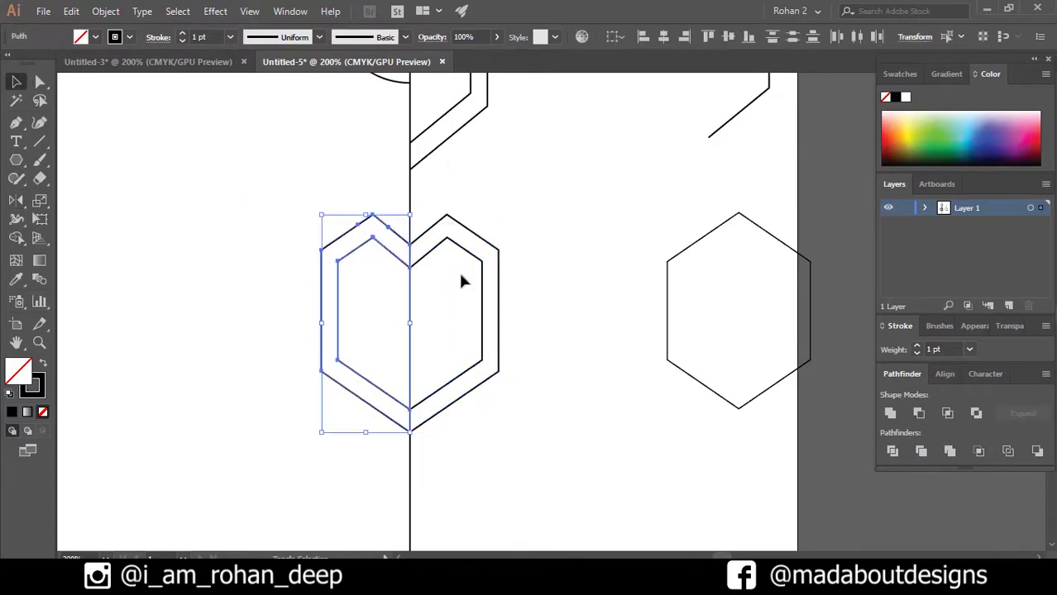
{"action": "left_click", "coordinate": [439, 252]}
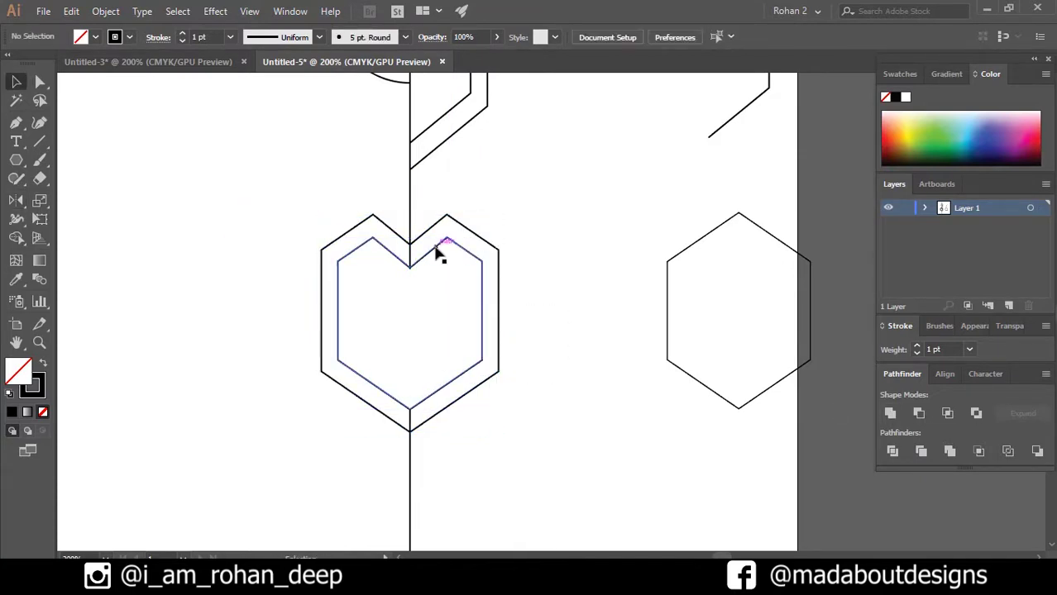
Merge the regions inside the heart outline and move the spare heart into the middle hexagon.
{"action": "key", "text": "ctrl+a"}
{"action": "key", "text": "shift+m"}
{"action": "left_click", "coordinate": [439, 265]}
{"action": "key", "text": "ctrl+shift+a"}
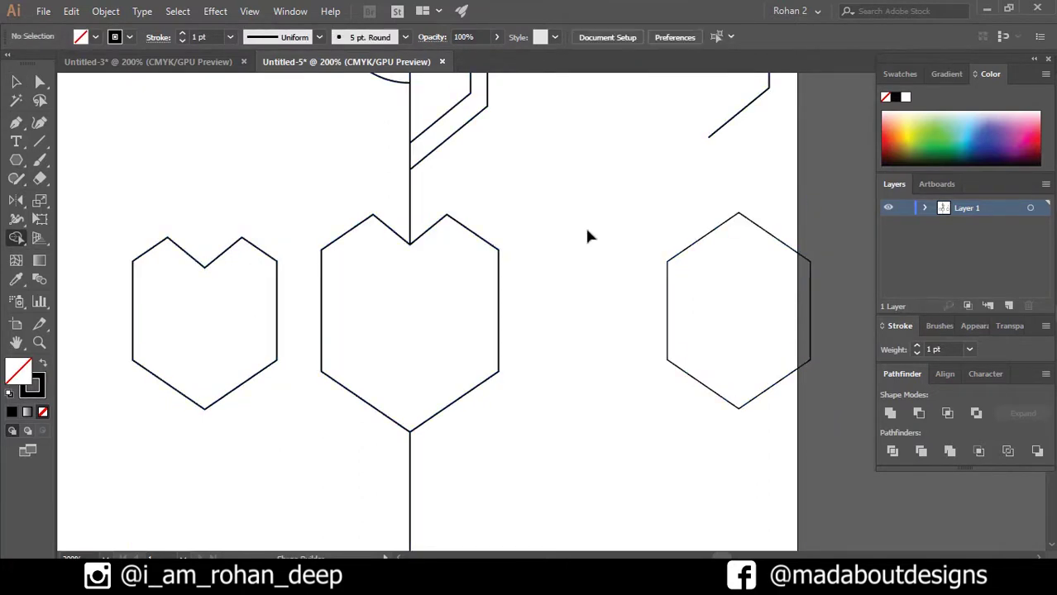
{"action": "key", "text": "v"}
{"action": "left_click", "coordinate": [499, 273]}
{"action": "left_click", "coordinate": [151, 382]}
{"action": "left_click_drag", "start_coordinate": [154, 377], "coordinate": [364, 383]}
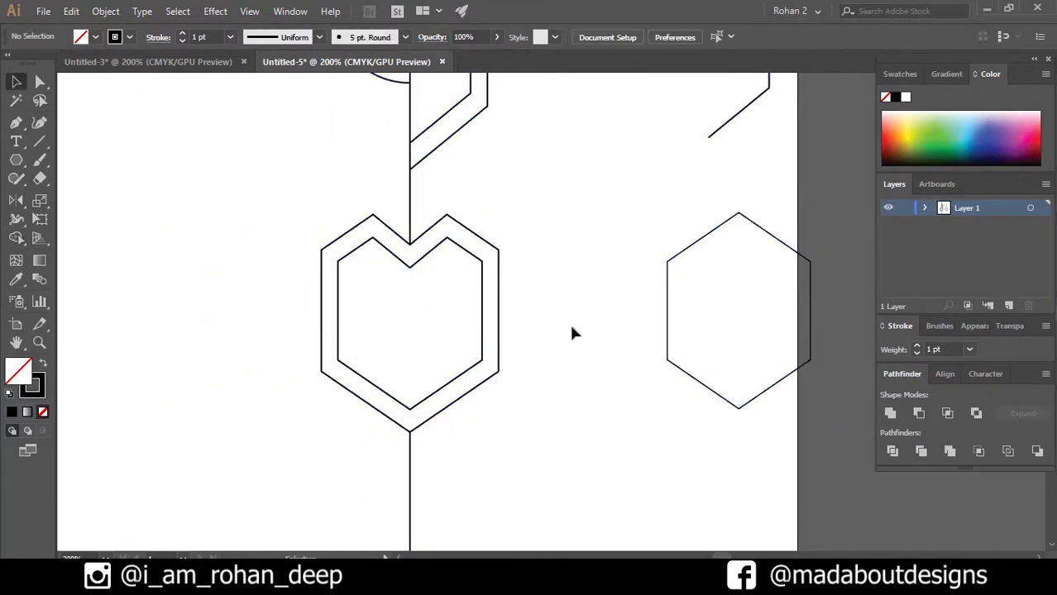
Stretch the hexagon and heart shapes taller.
{"action": "key", "text": "ctrl+minus"}
{"action": "key", "text": "p"}
{"action": "key", "text": "v"}
{"action": "left_click", "coordinate": [427, 420]}
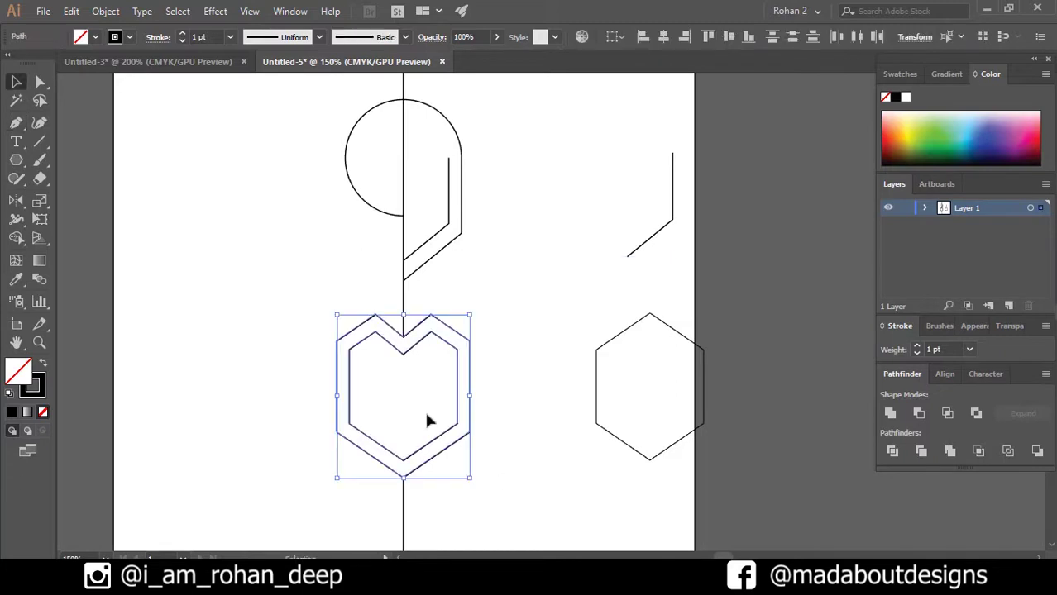
{"action": "key", "text": "ctrl+minus"}
{"action": "left_click_drag", "start_coordinate": [412, 448], "coordinate": [412, 472]}
{"action": "left_click", "coordinate": [489, 396]}
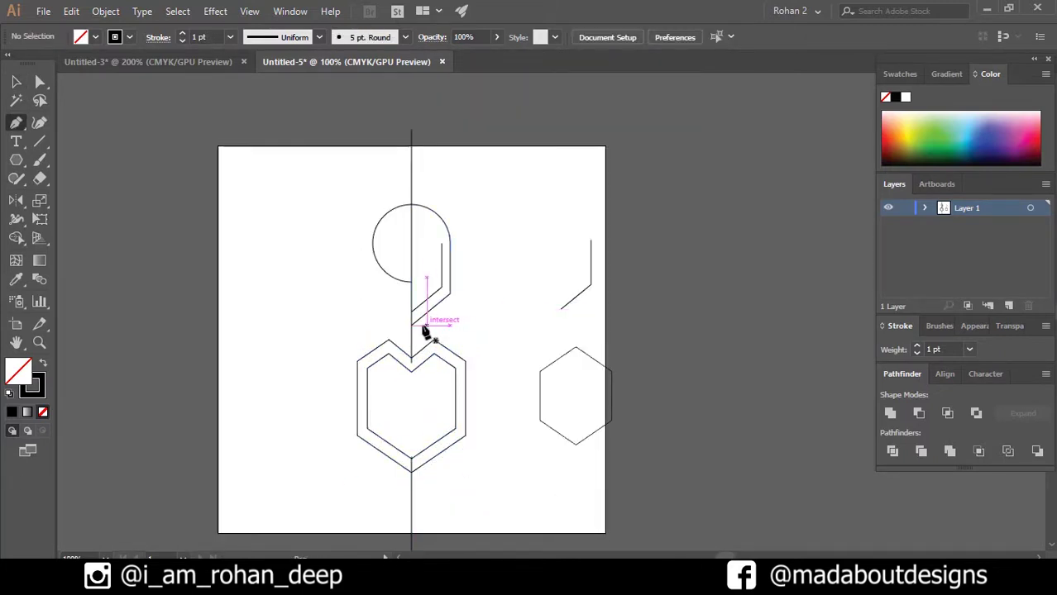
Draw a bent vertical circuit line with the Pen tool right of the emblem, past the artboard top.
{"action": "left_click", "coordinate": [487, 325]}
{"action": "left_click", "coordinate": [487, 243]}
{"action": "left_click", "coordinate": [526, 204]}
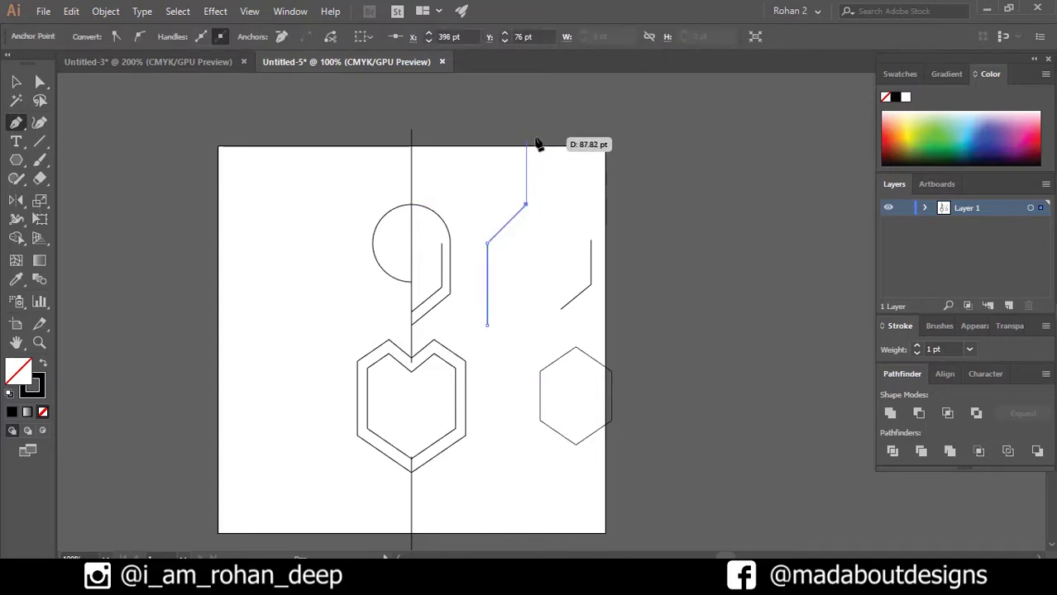
{"action": "left_click", "coordinate": [526, 136]}
{"action": "left_click", "coordinate": [487, 325]}
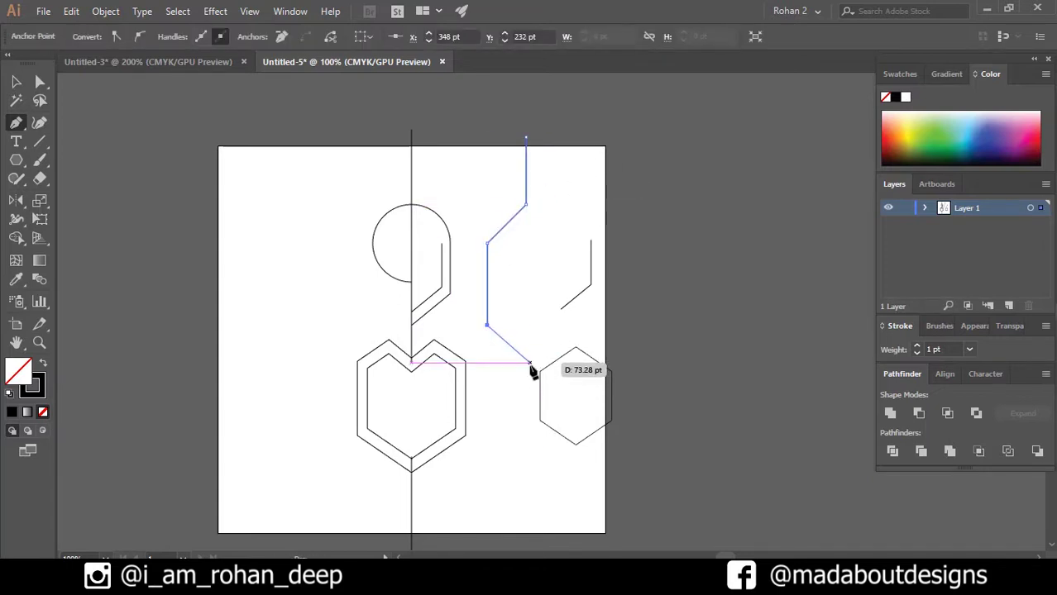
{"action": "left_click", "coordinate": [534, 506]}
Shift the hexagon and short line right, then place a parallel copy of the circuit line.
{"action": "key", "text": "v"}
{"action": "left_click_drag", "start_coordinate": [606, 507], "coordinate": [542, 235]}
{"action": "left_click_drag", "start_coordinate": [574, 297], "coordinate": [727, 297]}
{"action": "left_click_drag", "start_coordinate": [490, 296], "coordinate": [533, 295]}
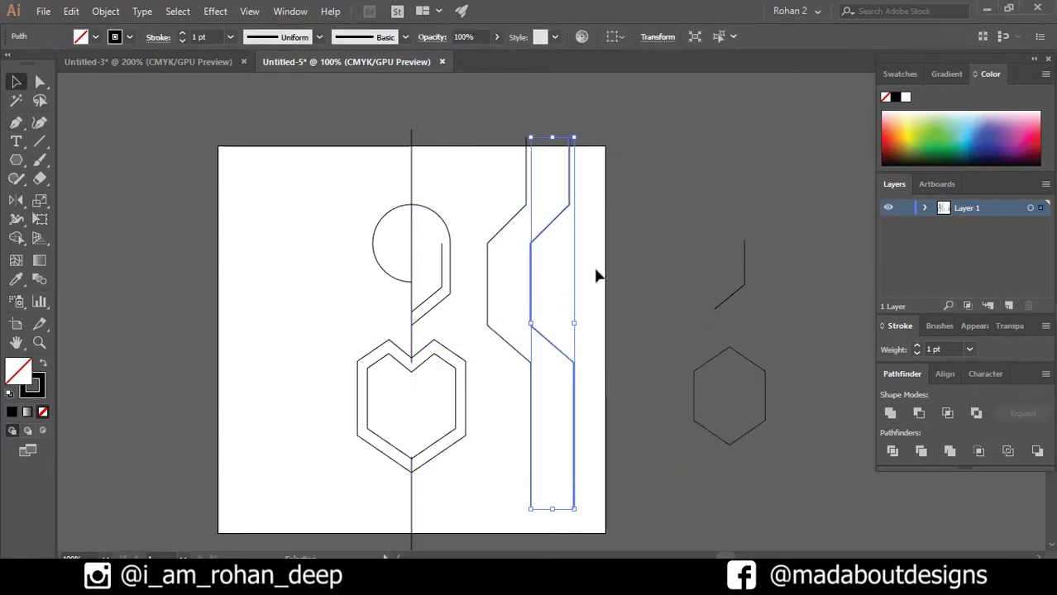
{"action": "left_click", "coordinate": [578, 333]}
Extend the copied line's bottom anchor below the artboard, then select both circuit lines.
{"action": "scroll", "coordinate": [512, 254], "scroll_direction": "up", "scroll_amount": 2}
{"action": "scroll", "coordinate": [565, 248], "scroll_direction": "down", "scroll_amount": 3}
{"action": "scroll", "coordinate": [559, 177], "scroll_direction": "up", "scroll_amount": 3}
{"action": "key", "text": "a"}
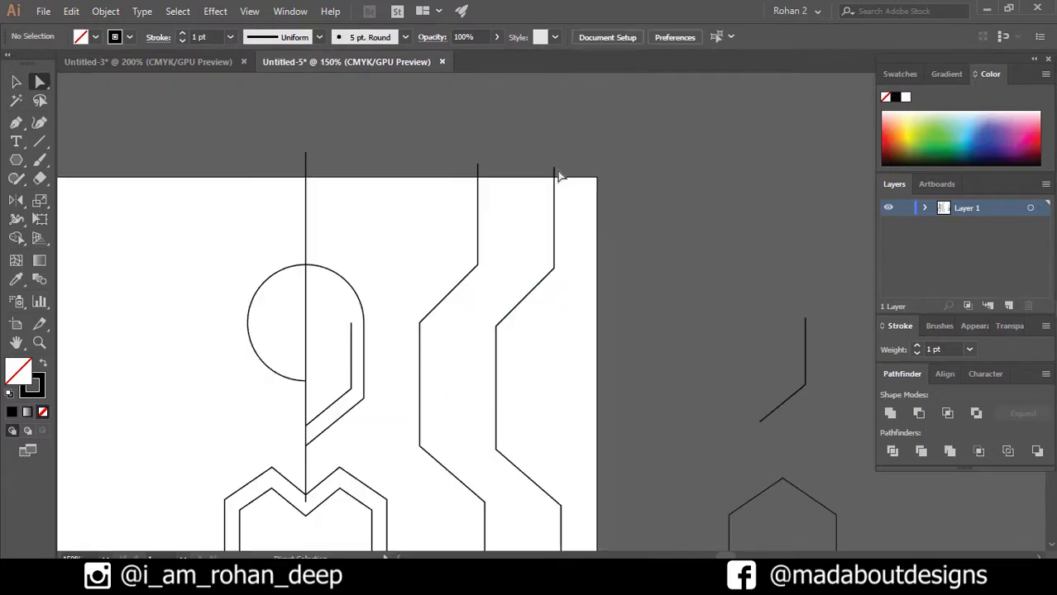
{"action": "left_click", "coordinate": [558, 177]}
{"action": "key", "text": "ctrl+minus"}
{"action": "left_click_drag", "start_coordinate": [507, 413], "coordinate": [507, 463]}
{"action": "left_click", "coordinate": [575, 481]}
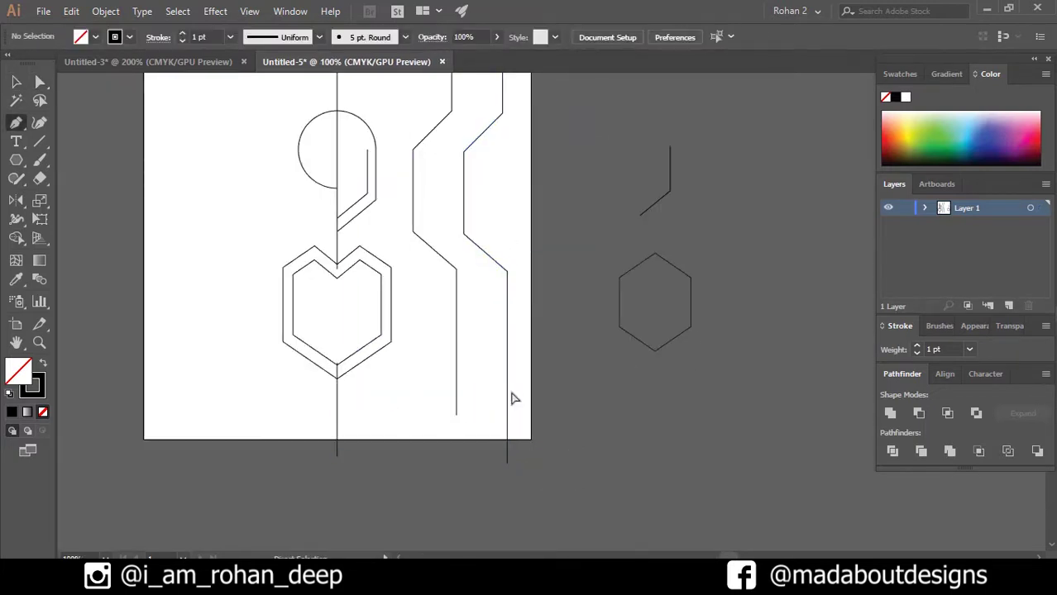
{"action": "key", "text": "v"}
{"action": "left_click_drag", "start_coordinate": [512, 400], "coordinate": [411, 324]}
Set the circuit lines' stroke weight to 15 pt.
{"action": "left_click", "coordinate": [950, 349]}
{"action": "type", "text": "10"}
{"action": "key", "text": "Return"}
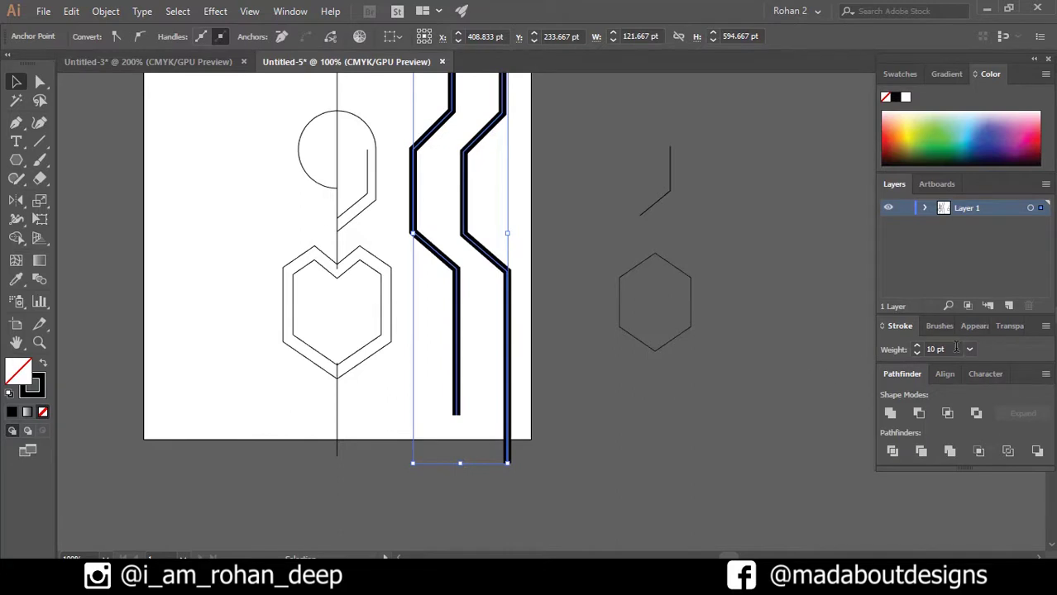
{"action": "type", "text": "15"}
{"action": "key", "text": "Return"}
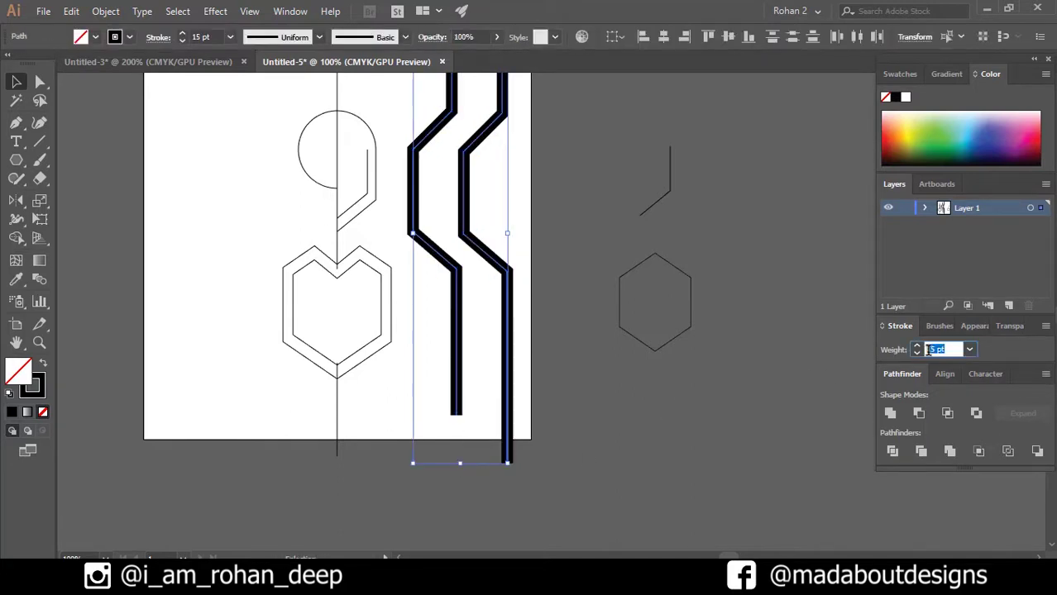
Select both thick circuit lines and group them.
{"action": "key", "text": "ctrl+shift+a"}
{"action": "left_click_drag", "start_coordinate": [709, 259], "coordinate": [762, 371]}
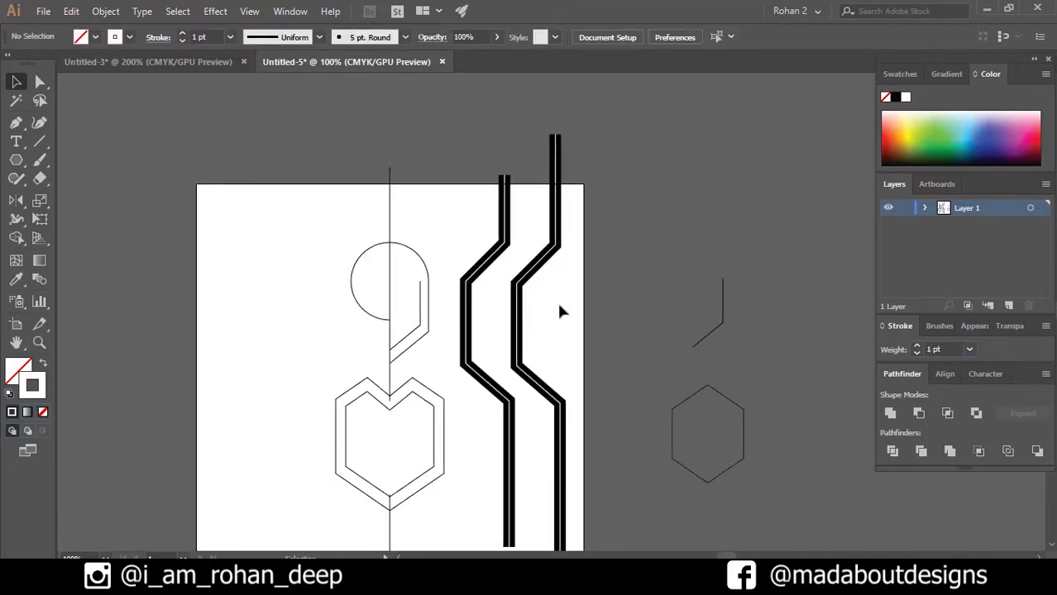
{"action": "left_click", "coordinate": [560, 217]}
{"action": "left_click", "coordinate": [624, 195]}
{"action": "left_click", "coordinate": [505, 189]}
{"action": "key", "text": "ctrl+plus"}
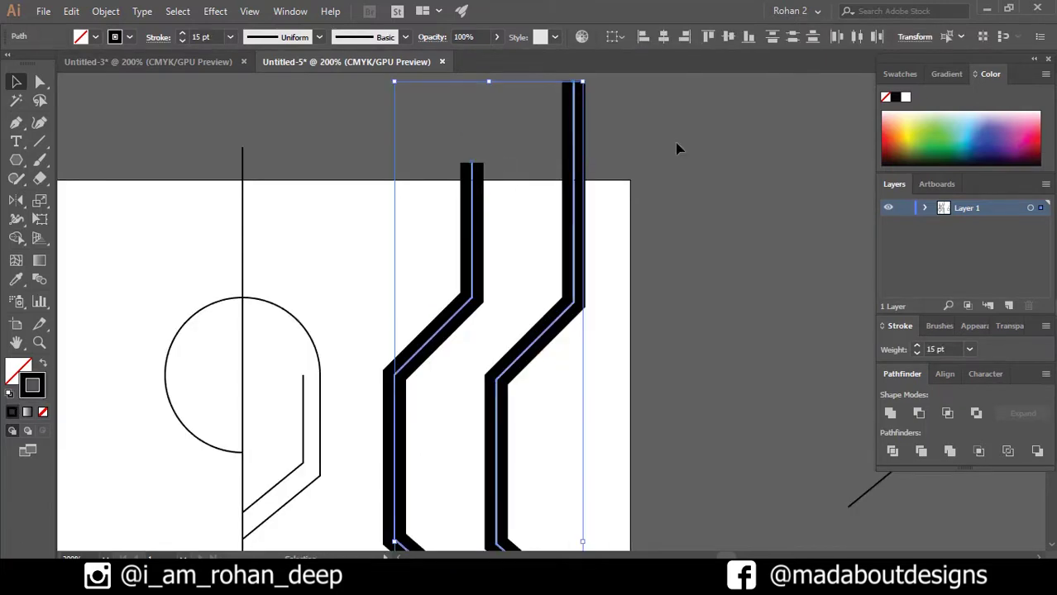
{"action": "left_click_drag", "start_coordinate": [676, 149], "coordinate": [316, 174]}
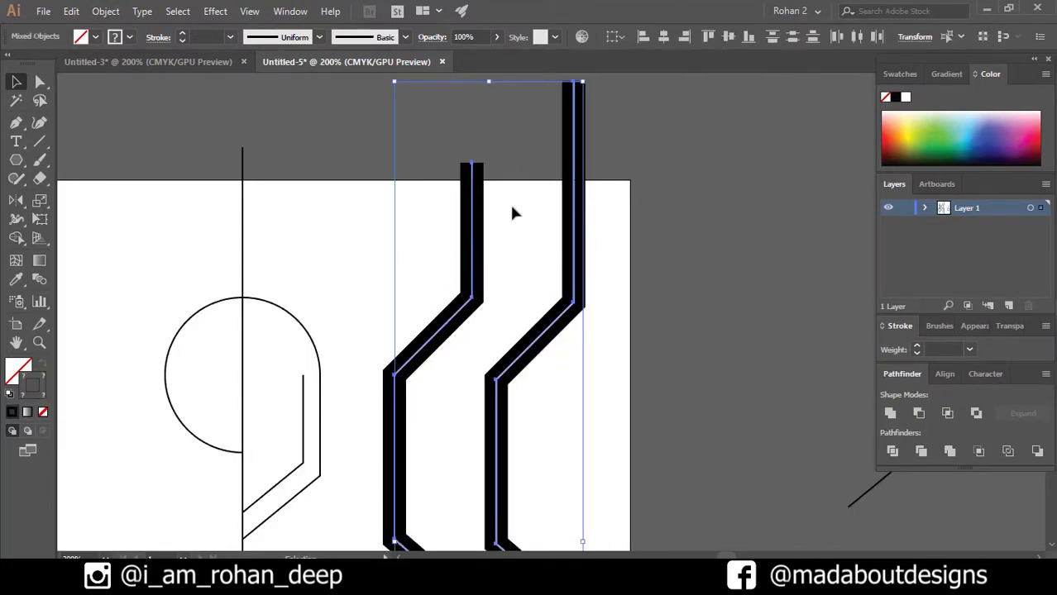
{"action": "key", "text": "ctrl+g"}
Expand the grouped 15 pt strokes into solid shapes with Object > Expand.
{"action": "key", "text": "ctrl+minus"}
{"action": "key", "text": "ctrl+minus"}
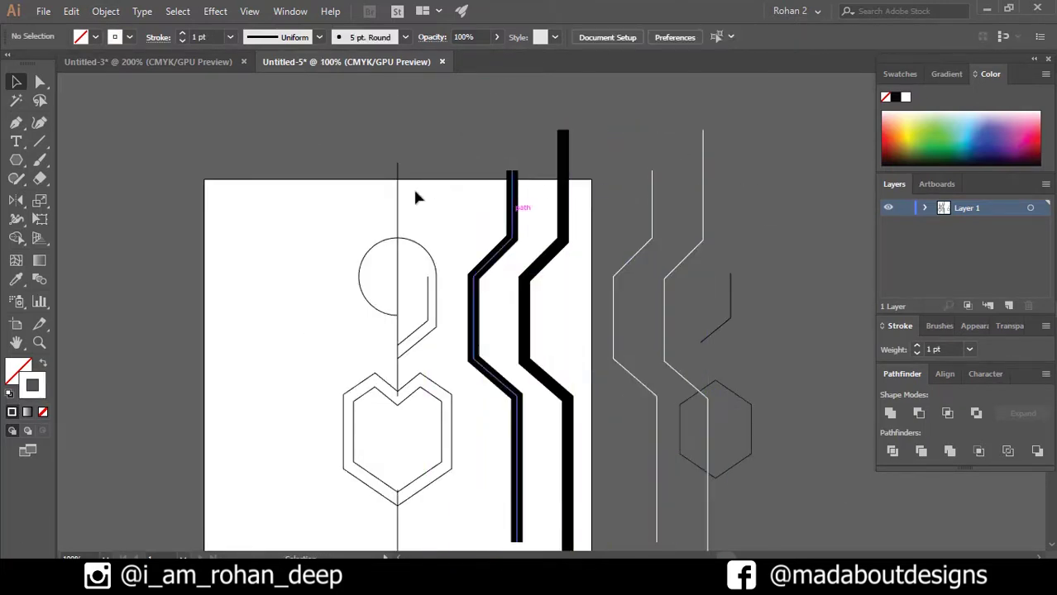
{"action": "left_click", "coordinate": [105, 11]}
{"action": "left_click", "coordinate": [283, 172]}
{"action": "key", "text": "Return"}
{"action": "left_click", "coordinate": [206, 222]}
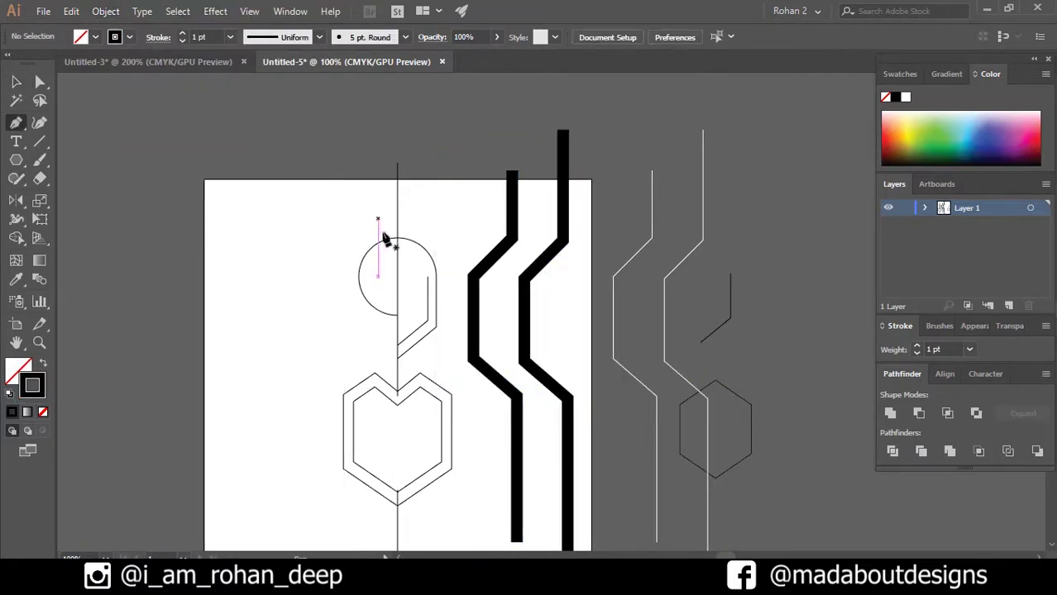
Draw two diagonal cutting lines across the circuit bars' top and bottom ends.
{"action": "left_click", "coordinate": [396, 239]}
{"action": "left_click", "coordinate": [591, 142]}
{"action": "scroll", "coordinate": [497, 248], "scroll_direction": "down", "scroll_amount": 4}
{"action": "left_click", "coordinate": [397, 507]}
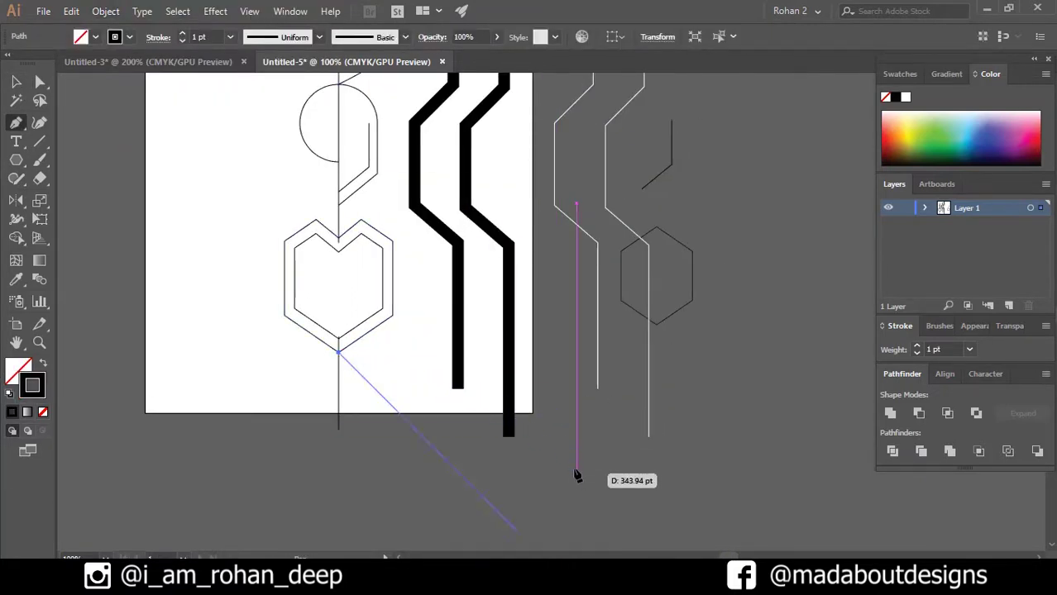
{"action": "left_click", "coordinate": [576, 447]}
Select all the artwork and switch to the Shape Builder tool.
{"action": "key", "text": "ctrl+plus"}
{"action": "key", "text": "a"}
{"action": "left_click", "coordinate": [448, 414]}
{"action": "key", "text": "ctrl+a"}
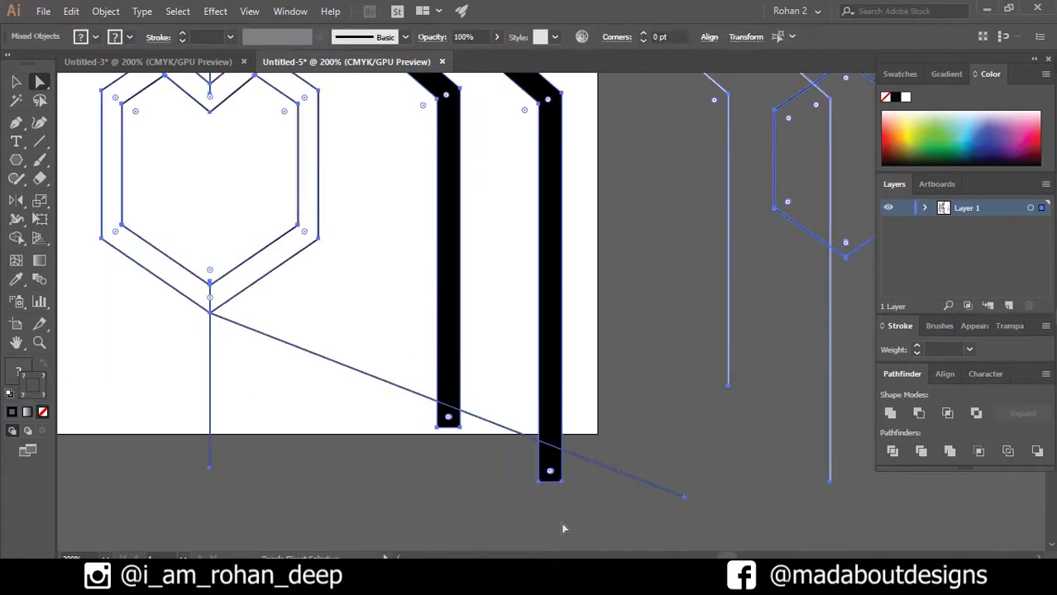
{"action": "key", "text": "shift+m"}
{"action": "scroll", "coordinate": [561, 523], "scroll_direction": "down", "scroll_amount": 3}
{"action": "scroll", "coordinate": [496, 330], "scroll_direction": "up", "scroll_amount": 3}
{"action": "scroll", "coordinate": [624, 149], "scroll_direction": "up", "scroll_amount": 4}
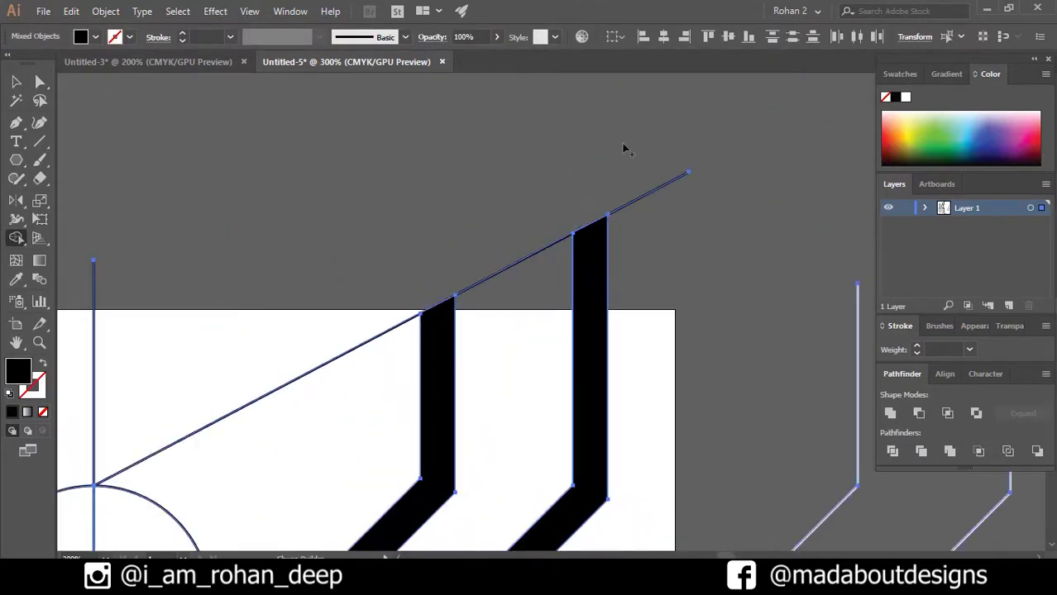
Trim away the bar ends beyond the diagonals and clear leftover pieces.
{"action": "key", "text": "v"}
{"action": "left_click", "coordinate": [479, 232]}
{"action": "scroll", "coordinate": [547, 342], "scroll_direction": "down", "scroll_amount": 5}
{"action": "scroll", "coordinate": [529, 330], "scroll_direction": "down", "scroll_amount": 2}
{"action": "left_click", "coordinate": [514, 331]}
{"action": "scroll", "coordinate": [476, 348], "scroll_direction": "up", "scroll_amount": 4}
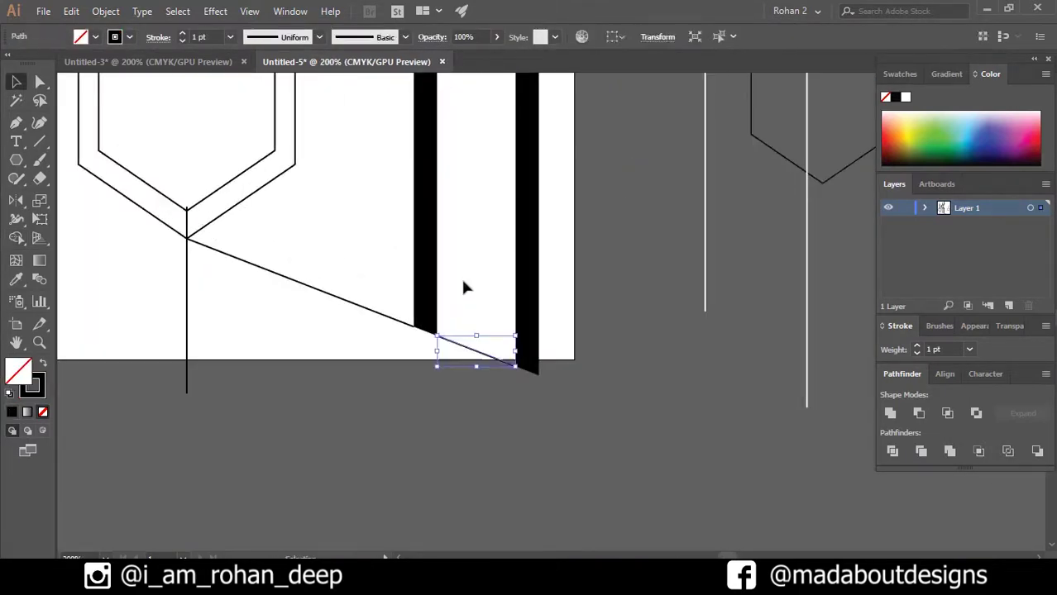
{"action": "left_click", "coordinate": [339, 291]}
{"action": "scroll", "coordinate": [347, 348], "scroll_direction": "down", "scroll_amount": 3}
{"action": "left_click", "coordinate": [359, 370]}
{"action": "scroll", "coordinate": [273, 207], "scroll_direction": "up", "scroll_amount": 3}
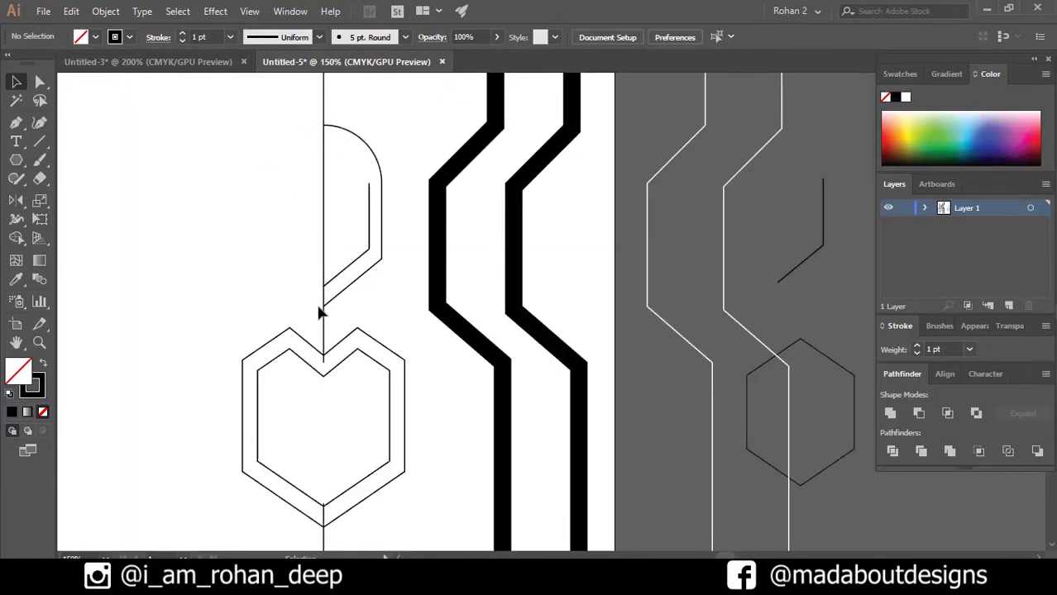
Move the white lines onto the black zigzags.
{"action": "scroll", "coordinate": [609, 184], "scroll_direction": "down", "scroll_amount": 1}
{"action": "left_click_drag", "start_coordinate": [608, 184], "coordinate": [428, 184]}
{"action": "scroll", "coordinate": [532, 198], "scroll_direction": "down", "scroll_amount": 2}
{"action": "left_click", "coordinate": [457, 267]}
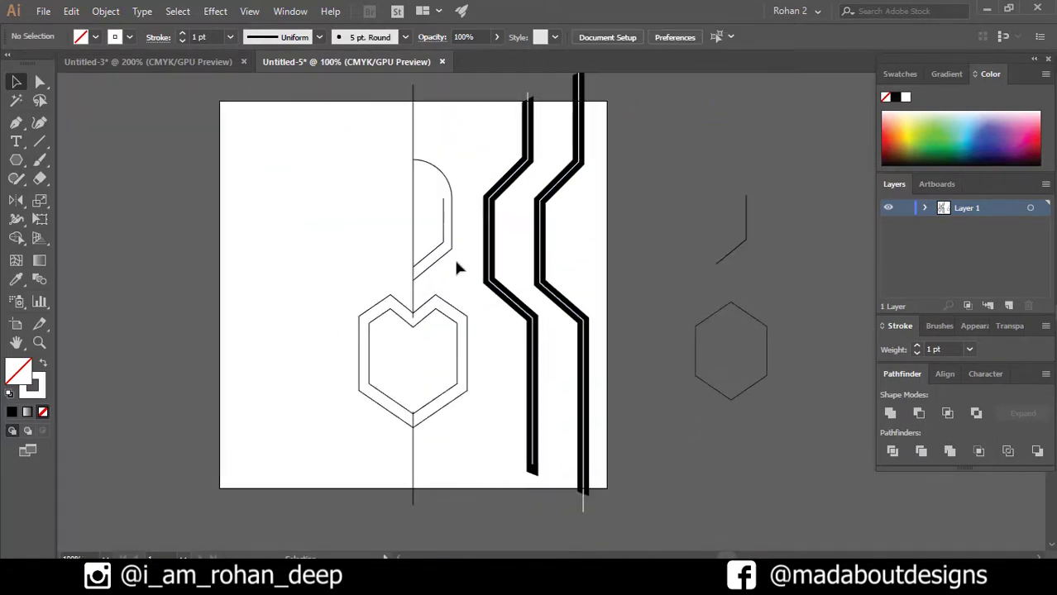
Reflect a copy of the D-shaped half head across the centre line.
{"action": "left_click", "coordinate": [448, 253]}
{"action": "key", "text": "o"}
{"action": "left_click", "coordinate": [412, 159], "text": "alt"}
{"action": "key", "text": "v"}
{"action": "left_click", "coordinate": [337, 157]}
{"action": "scroll", "coordinate": [443, 310], "scroll_direction": "up", "scroll_amount": 2}
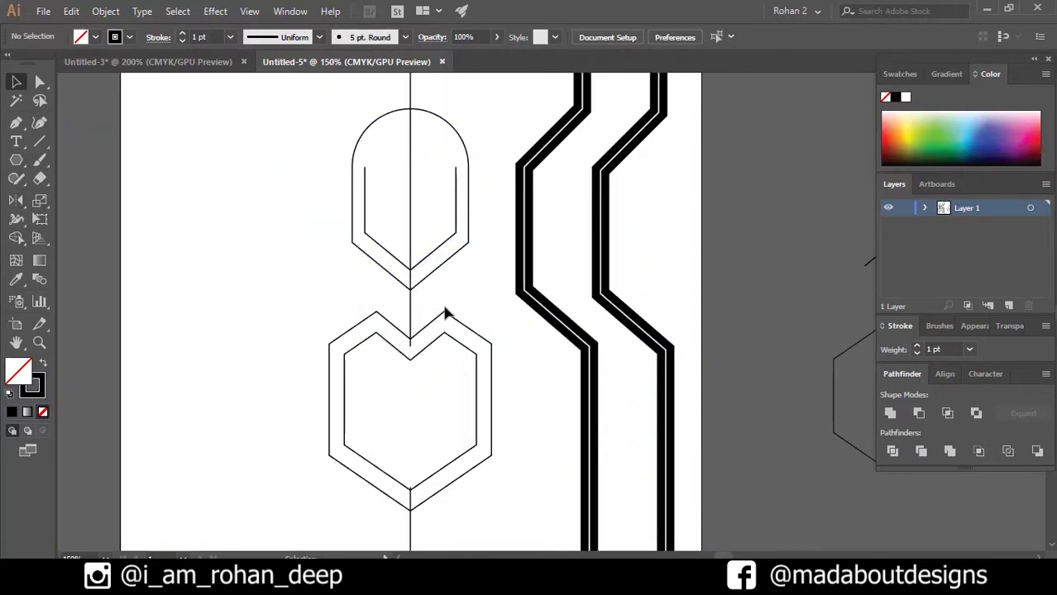
Delete the centre line running through the completed head.
{"action": "left_click", "coordinate": [385, 180]}
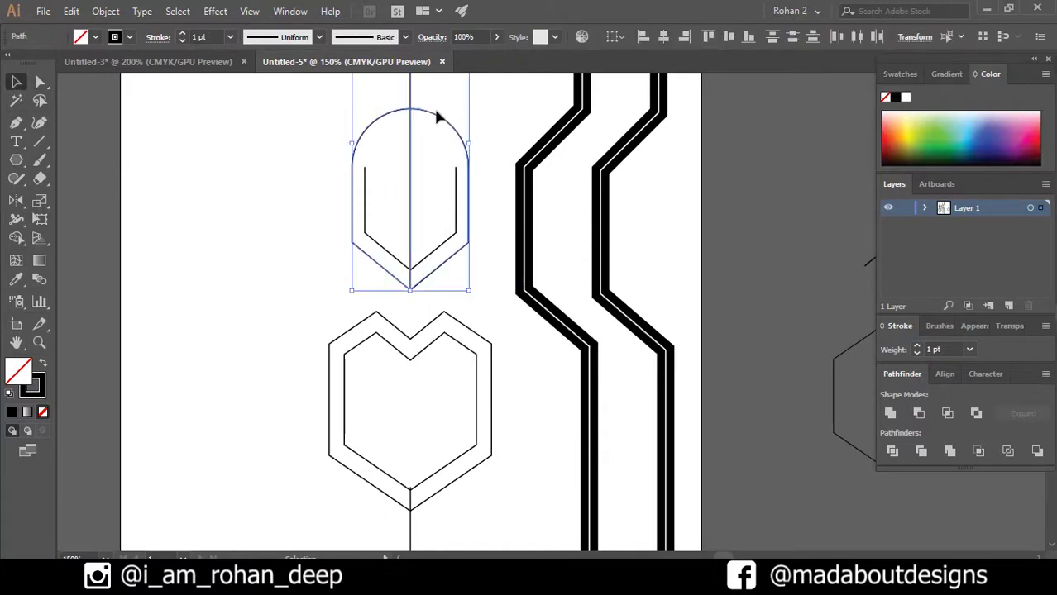
{"action": "left_click_drag", "start_coordinate": [436, 114], "coordinate": [396, 92]}
{"action": "left_click", "coordinate": [405, 110]}
{"action": "key", "text": "Delete"}
Raise the inner V's bottom anchor about 8.6 pt with Direct Selection.
{"action": "key", "text": "a"}
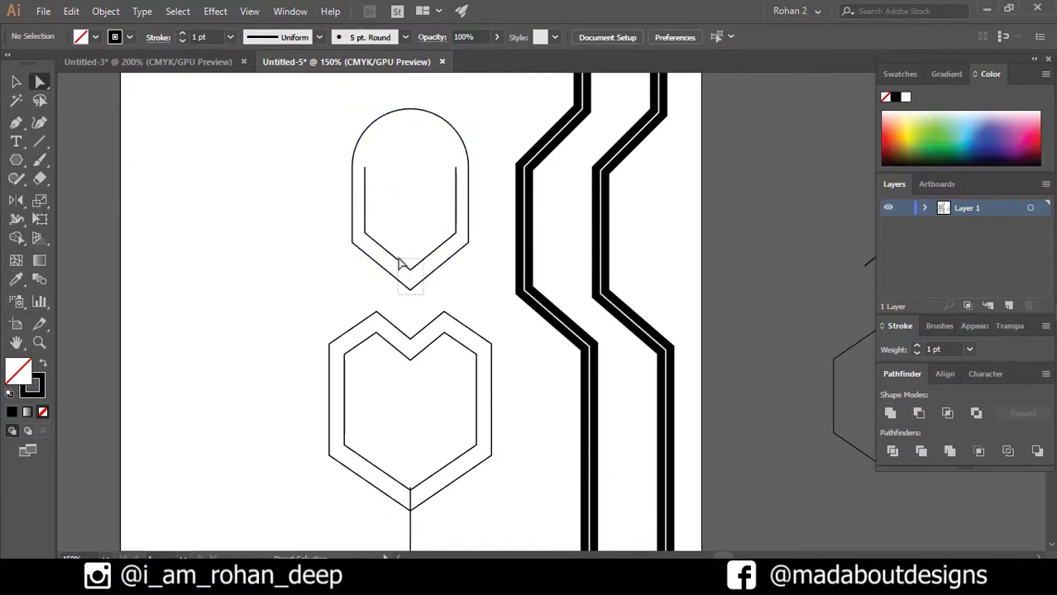
{"action": "left_click_drag", "start_coordinate": [409, 274], "coordinate": [409, 257]}
{"action": "left_click", "coordinate": [274, 181]}
{"action": "scroll", "coordinate": [274, 181], "scroll_direction": "down", "scroll_amount": 1}
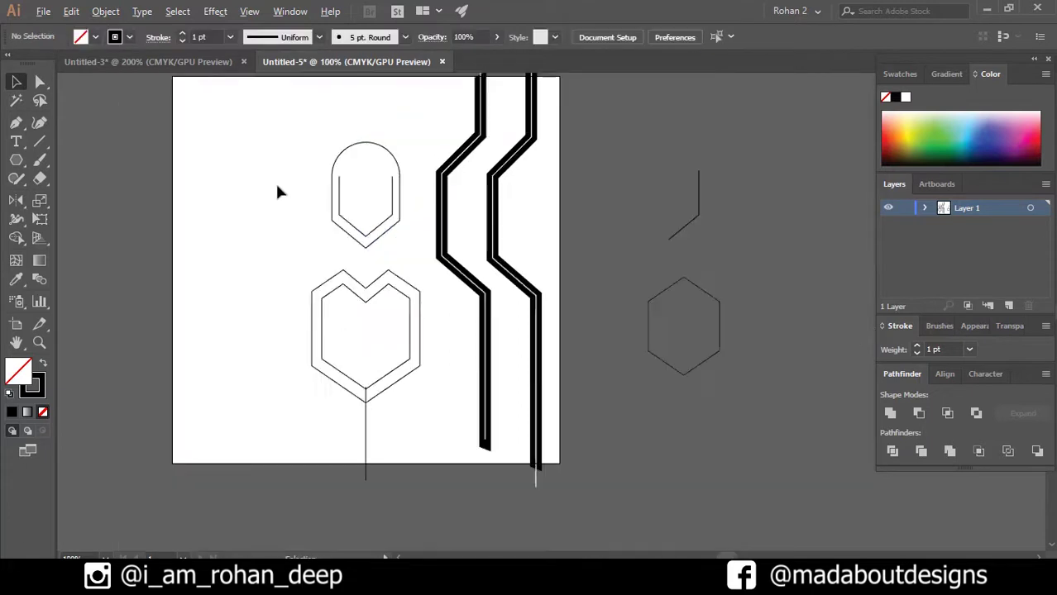
{"action": "left_click_drag", "start_coordinate": [456, 332], "coordinate": [476, 417]}
Adjust the zigzag lines' top points and extend the right line's bottom end.
{"action": "scroll", "coordinate": [496, 154], "scroll_direction": "up", "scroll_amount": 1}
{"action": "left_click", "coordinate": [496, 154]}
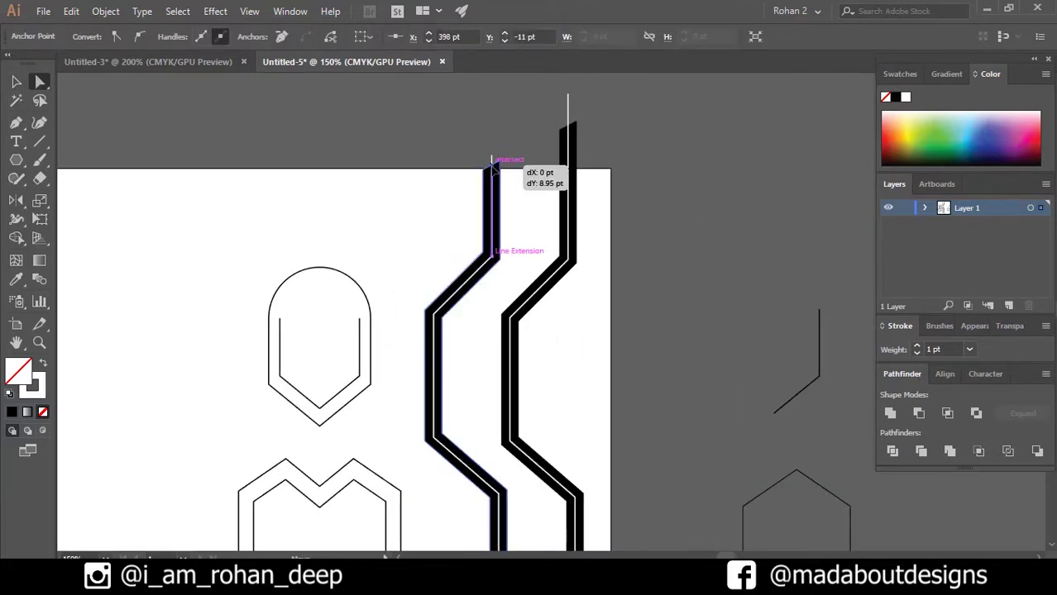
{"action": "left_click", "coordinate": [549, 116]}
{"action": "scroll", "coordinate": [490, 311], "scroll_direction": "down", "scroll_amount": 5}
{"action": "mouse_move", "coordinate": [552, 327]}
{"action": "left_mouse_down"}
{"action": "mouse_move", "coordinate": [554, 354]}
{"action": "mouse_move", "coordinate": [557, 338]}
{"action": "left_mouse_up"}
{"action": "left_click", "coordinate": [637, 457]}
Reflect a copy of both zigzag lines to the opposite side of the emblem.
{"action": "scroll", "coordinate": [637, 457], "scroll_direction": "down", "scroll_amount": 1}
{"action": "left_click_drag", "start_coordinate": [608, 451], "coordinate": [529, 430]}
{"action": "key", "text": "o"}
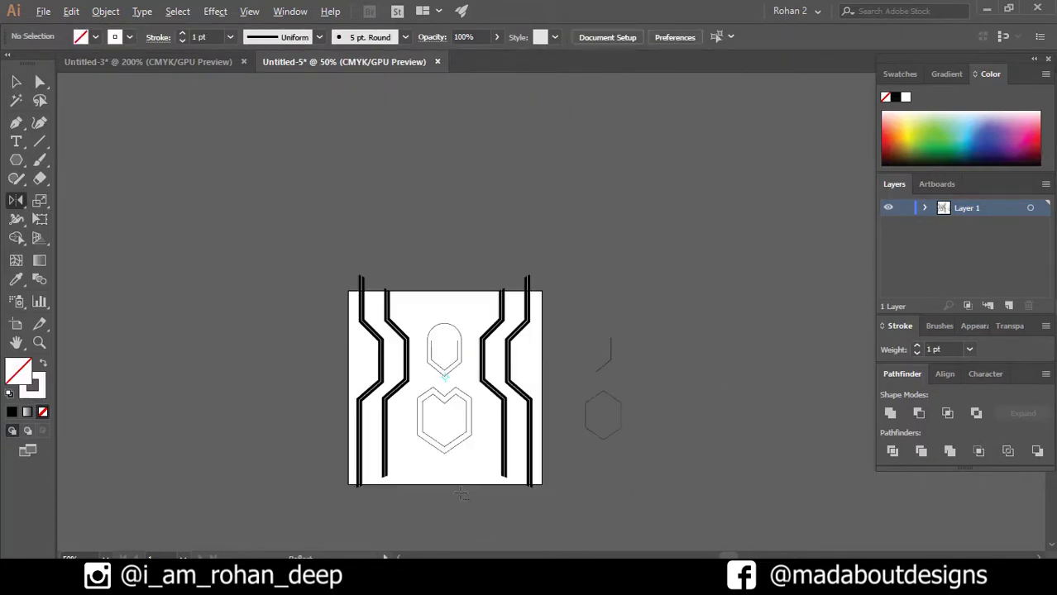
{"action": "key", "text": "v"}
Try a black fill on the head, undo it, and select the left zigzag pair.
{"action": "left_click", "coordinate": [460, 321]}
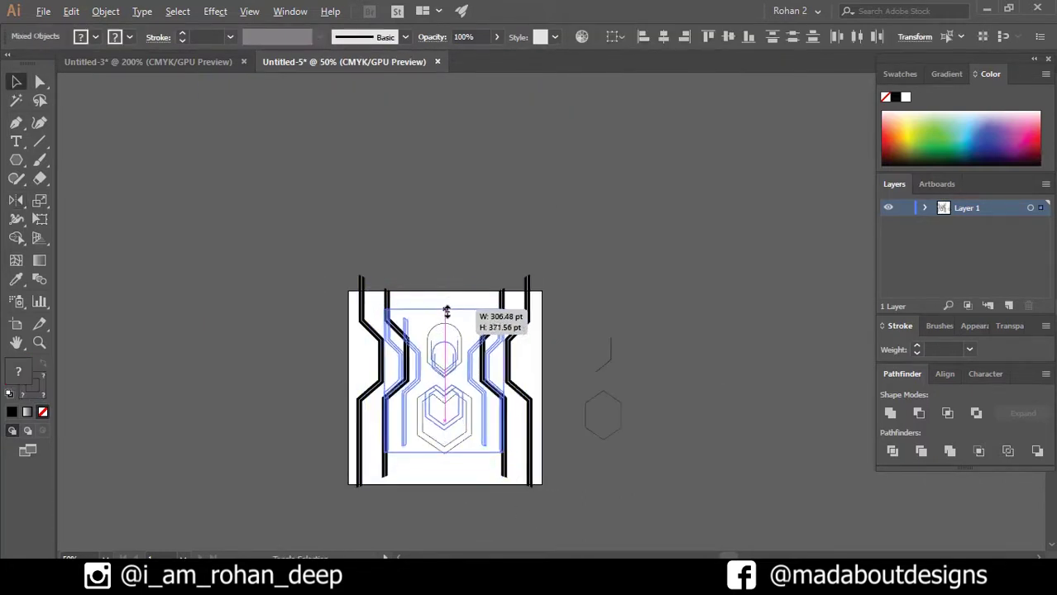
{"action": "key", "text": "ctrl+="}
{"action": "key", "text": "shift+x"}
{"action": "key", "text": "ctrl+z"}
{"action": "left_click", "coordinate": [473, 185]}
{"action": "scroll", "coordinate": [472, 184], "scroll_direction": "down", "scroll_amount": 3}
{"action": "left_click", "coordinate": [352, 277]}
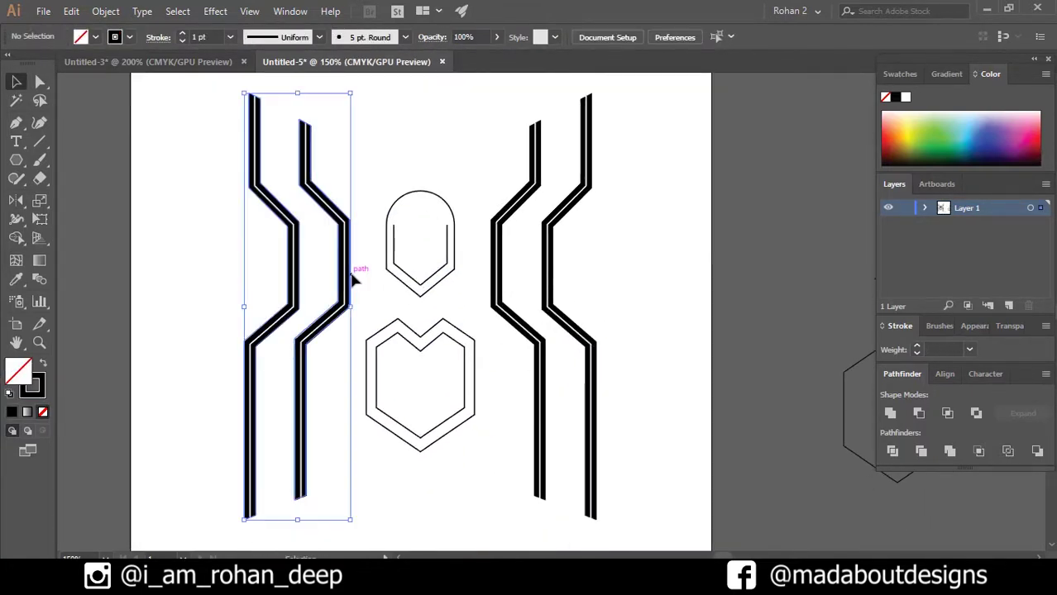
Give all four zigzag lines a 2 pt black stroke.
{"action": "left_click", "coordinate": [562, 227], "text": "shift"}
{"action": "key", "text": "slash"}
{"action": "left_click", "coordinate": [555, 207]}
{"action": "left_click", "coordinate": [508, 211], "text": "shift"}
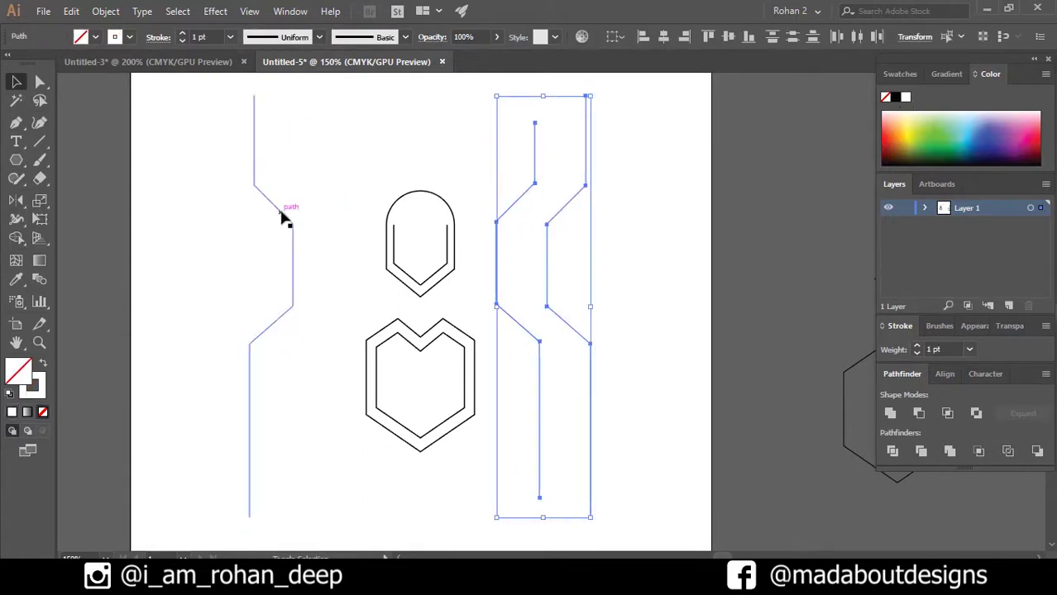
{"action": "left_click", "coordinate": [331, 213], "text": "shift"}
{"action": "left_click", "coordinate": [276, 213], "text": "shift"}
{"action": "left_click", "coordinate": [897, 97]}
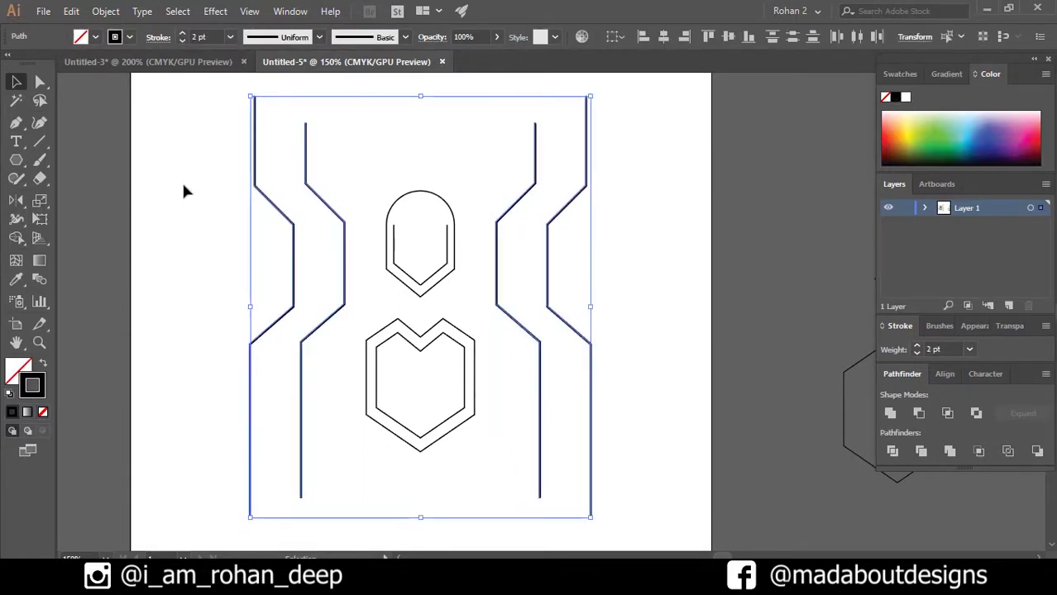
{"action": "left_click", "coordinate": [184, 188]}
Fill the head and the heart's outer shape white with no stroke.
{"action": "left_click", "coordinate": [420, 199]}
{"action": "key", "text": "shift+x"}
{"action": "left_click", "coordinate": [905, 96]}
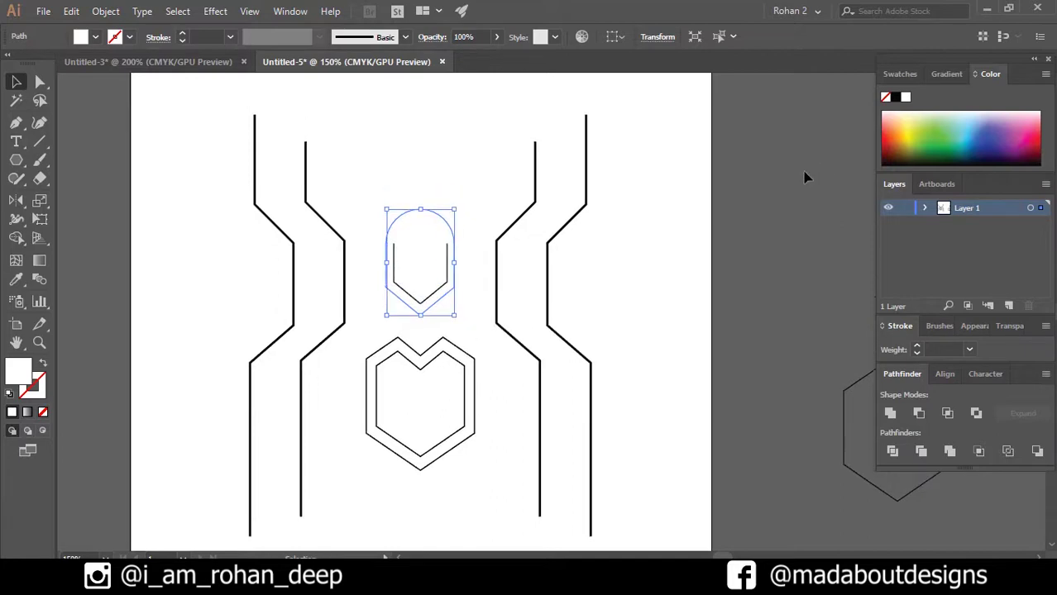
{"action": "left_click", "coordinate": [661, 215]}
{"action": "scroll", "coordinate": [463, 273], "scroll_direction": "down", "scroll_amount": 2}
{"action": "left_click", "coordinate": [450, 288]}
{"action": "key", "text": "shift+x"}
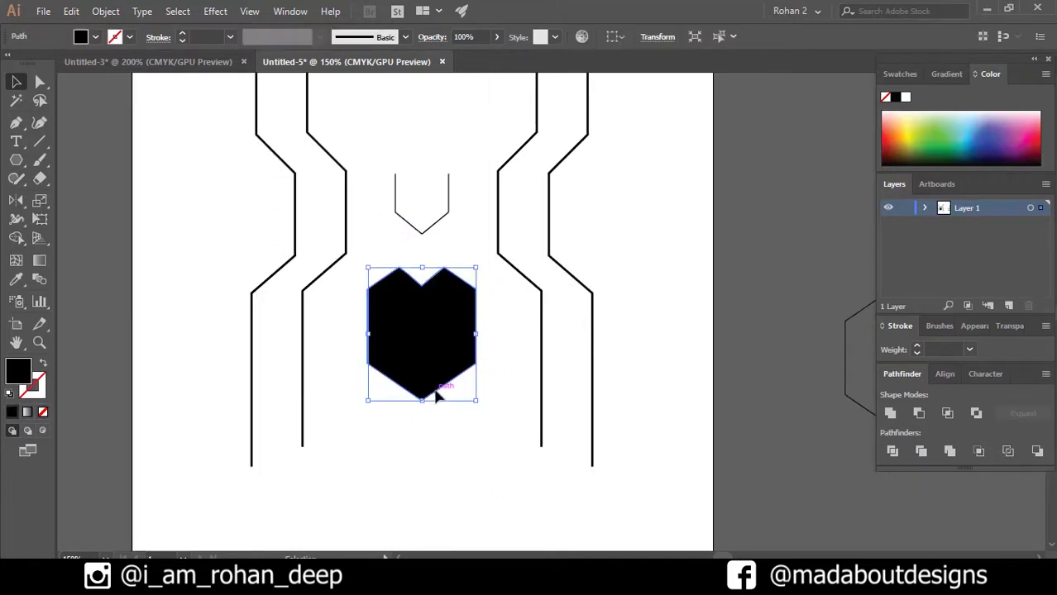
{"action": "left_click", "coordinate": [905, 97]}
{"action": "left_click", "coordinate": [728, 207]}
{"action": "scroll", "coordinate": [728, 207], "scroll_direction": "down", "scroll_amount": 3}
Lock Layer 1, add Layer 2, and draw an artboard-size rectangle.
{"action": "key", "text": "ctrl+l"}
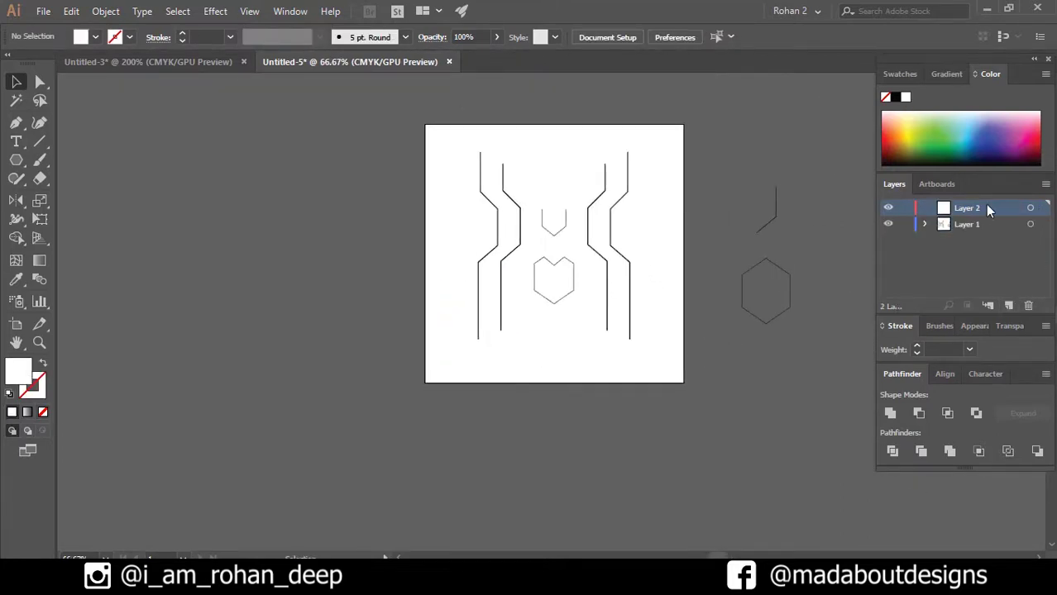
{"action": "left_click", "coordinate": [905, 208]}
{"action": "left_click_drag", "start_coordinate": [425, 124], "coordinate": [684, 383]}
Fill the rectangle with a black radial gradient.
{"action": "left_click", "coordinate": [946, 74]}
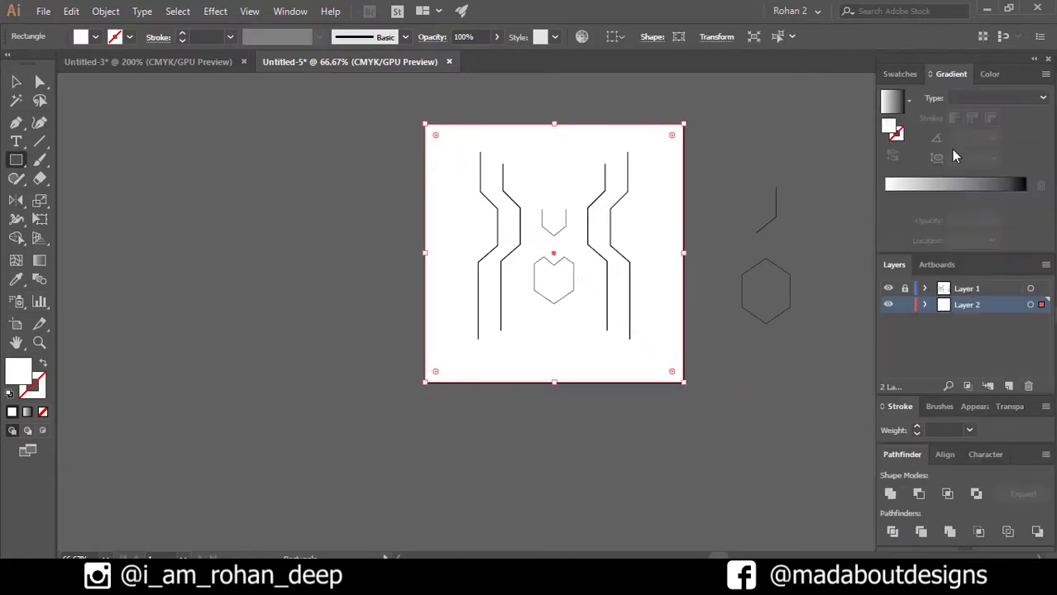
{"action": "left_click", "coordinate": [953, 182]}
{"action": "left_click", "coordinate": [996, 98]}
{"action": "left_click", "coordinate": [964, 116]}
{"action": "double_click", "coordinate": [884, 197]}
{"action": "left_click", "coordinate": [936, 248]}
{"action": "left_click", "coordinate": [728, 405]}
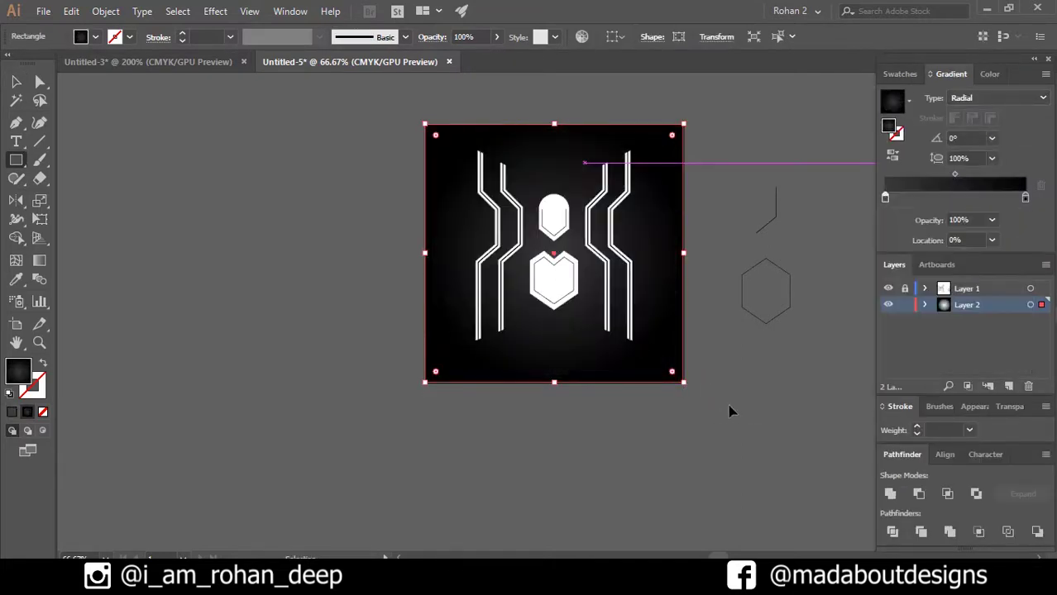
Lock the background layer, unlock the emblem layer, and select the heart.
{"action": "scroll", "coordinate": [716, 235], "scroll_direction": "up", "scroll_amount": 1}
{"action": "scroll", "coordinate": [453, 325], "scroll_direction": "up", "scroll_amount": 3}
{"action": "scroll", "coordinate": [453, 325], "scroll_direction": "left", "scroll_amount": 2}
{"action": "left_click", "coordinate": [905, 304]}
{"action": "left_click", "coordinate": [905, 288]}
{"action": "left_click", "coordinate": [590, 372]}
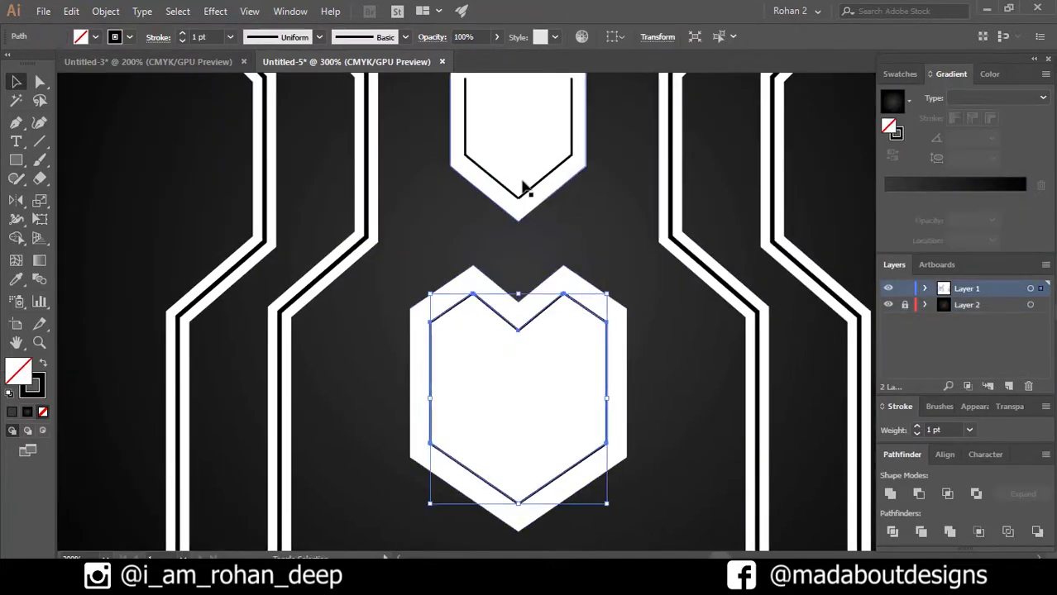
Adjust the bottom anchor point of the head's inner V with Direct Selection.
{"action": "left_click", "coordinate": [524, 185], "text": "shift"}
{"action": "scroll", "coordinate": [523, 184], "scroll_direction": "up", "scroll_amount": 2}
{"action": "key", "text": "a"}
{"action": "left_click", "coordinate": [453, 241]}
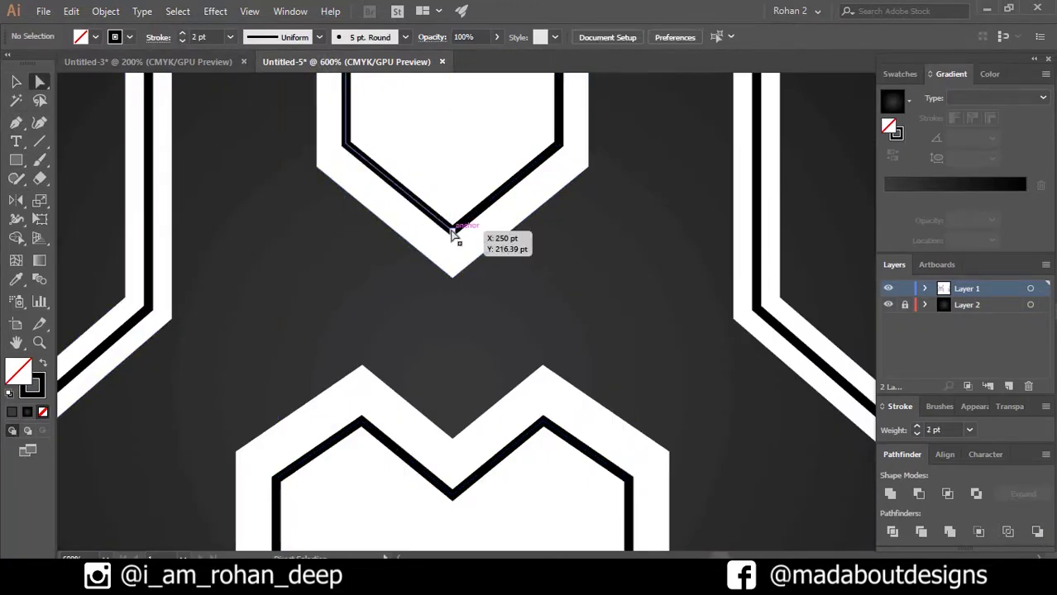
{"action": "left_click", "coordinate": [452, 230]}
{"action": "scroll", "coordinate": [328, 276], "scroll_direction": "down", "scroll_amount": 5}
{"action": "key", "text": "v"}
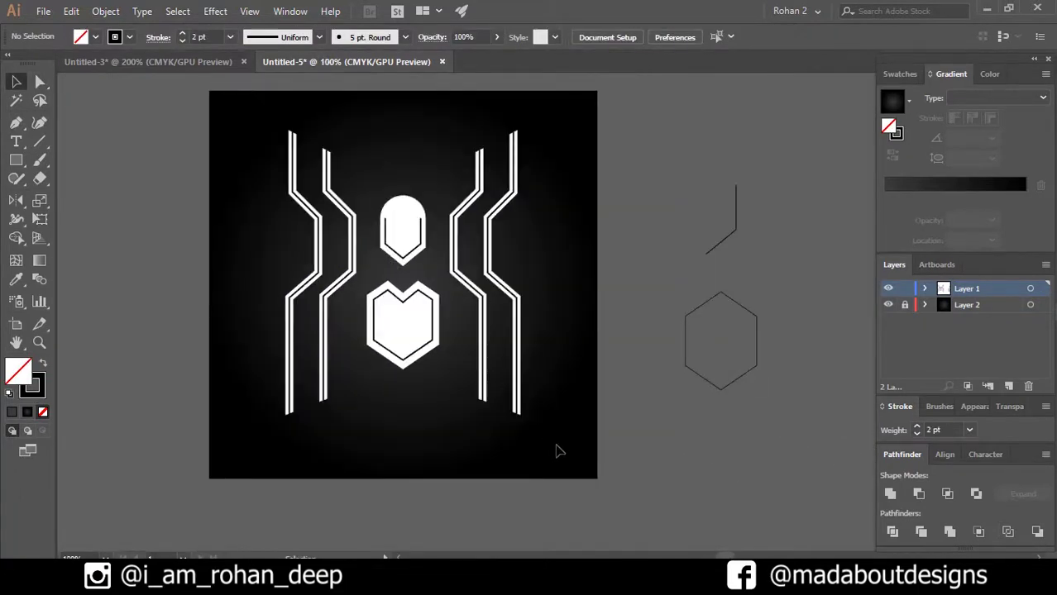
Resize the heart slightly from its top edge.
{"action": "key", "text": "ctrl+a"}
{"action": "scroll", "coordinate": [426, 451], "scroll_direction": "up", "scroll_amount": 2}
{"action": "left_click", "coordinate": [392, 393]}
{"action": "left_click", "coordinate": [413, 491]}
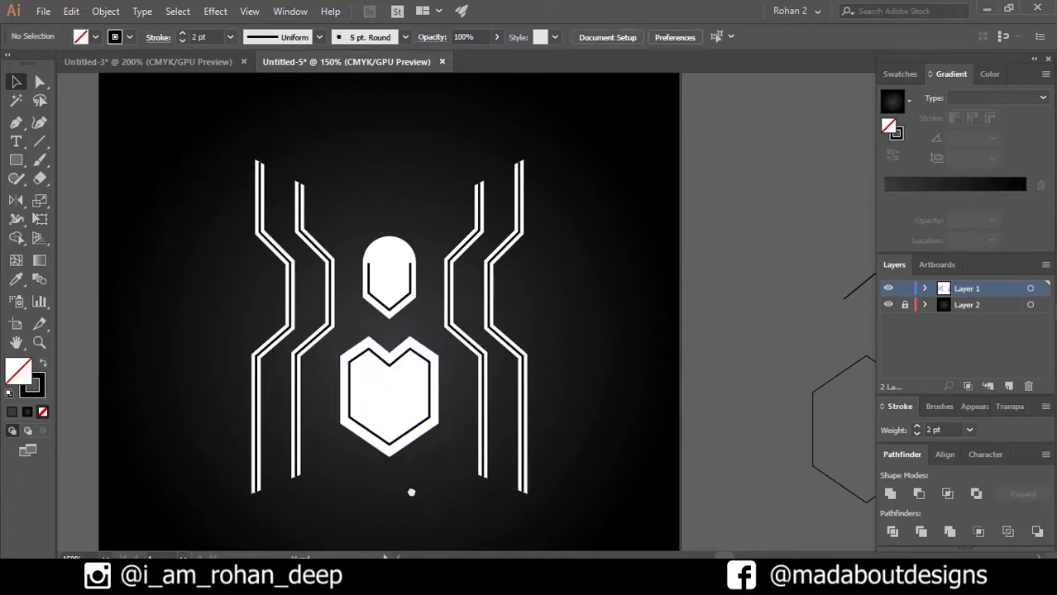
{"action": "scroll", "coordinate": [479, 373], "scroll_direction": "left", "scroll_amount": 1}
{"action": "left_click", "coordinate": [417, 388]}
{"action": "left_click_drag", "start_coordinate": [418, 333], "coordinate": [417, 333]}
Delete the two leftover shapes beside the artboard.
{"action": "scroll", "coordinate": [415, 359], "scroll_direction": "up", "scroll_amount": 2}
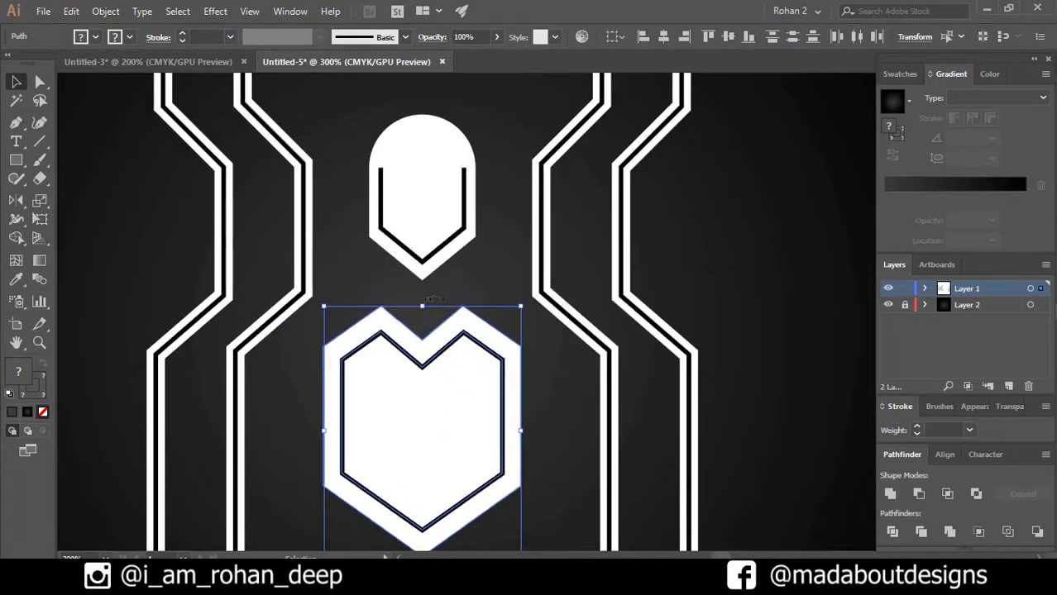
{"action": "left_click", "coordinate": [425, 198]}
{"action": "key", "text": "ctrl+shift+a"}
{"action": "left_click", "coordinate": [426, 208]}
{"action": "key", "text": "ctrl+shift+a"}
{"action": "scroll", "coordinate": [616, 208], "scroll_direction": "down", "scroll_amount": 3}
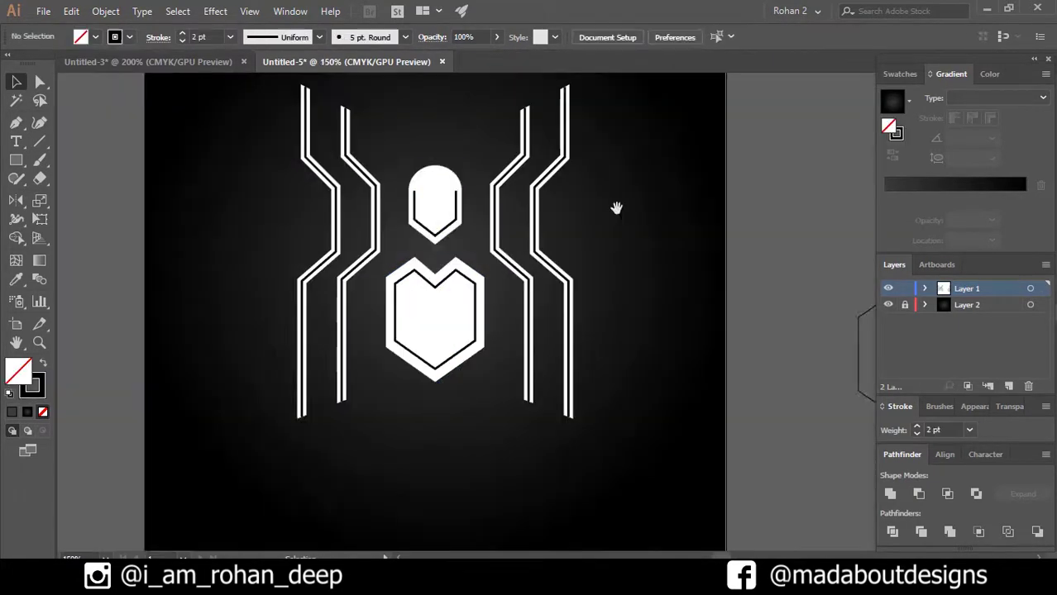
{"action": "scroll", "coordinate": [626, 269], "scroll_direction": "up", "scroll_amount": 2}
{"action": "scroll", "coordinate": [626, 269], "scroll_direction": "down", "scroll_amount": 1}
{"action": "left_click_drag", "start_coordinate": [769, 186], "coordinate": [842, 385]}
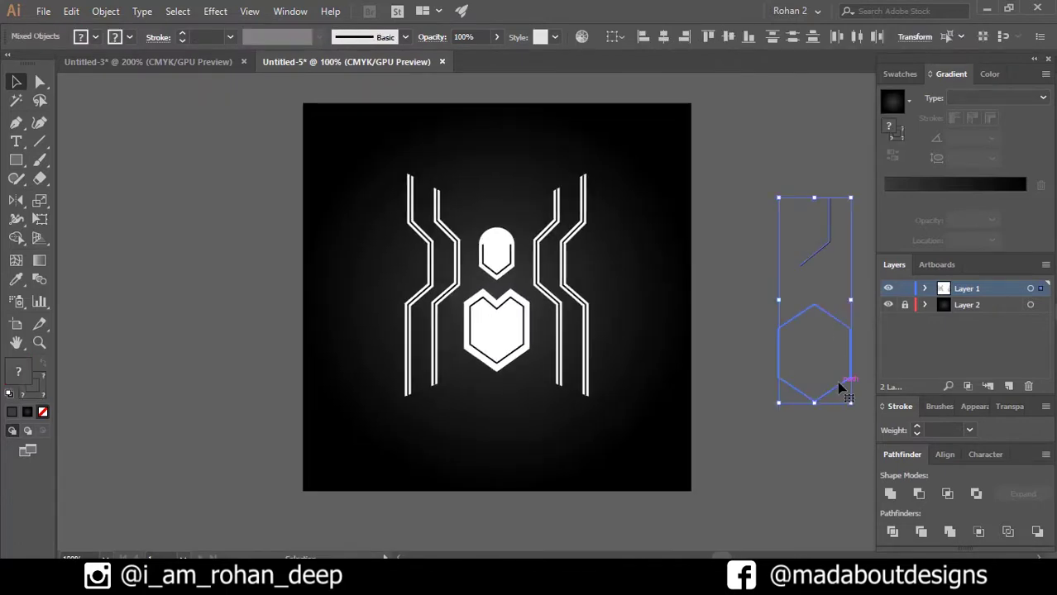
{"action": "key", "text": "Delete"}
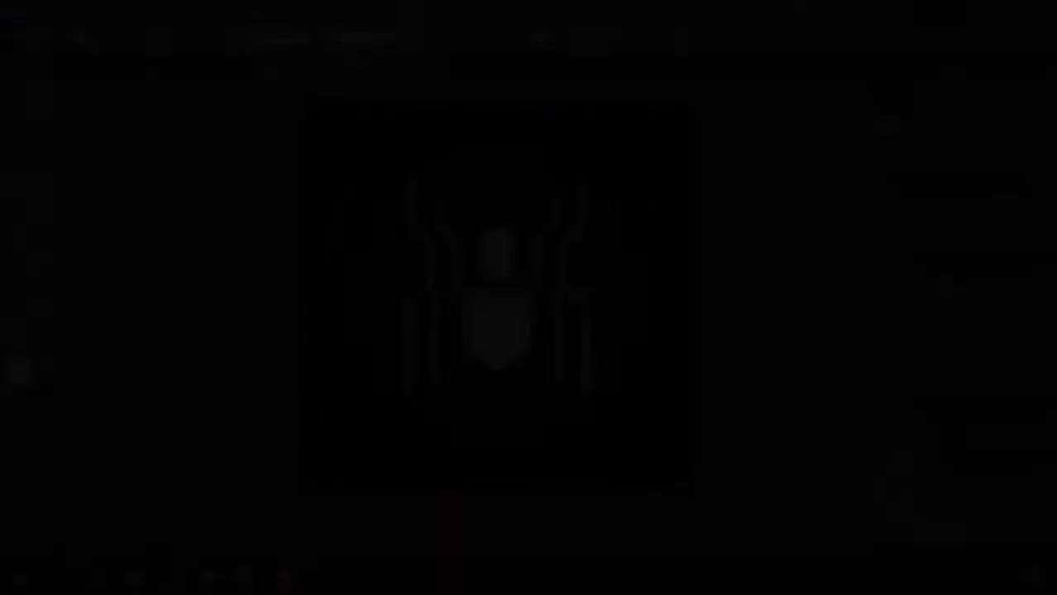